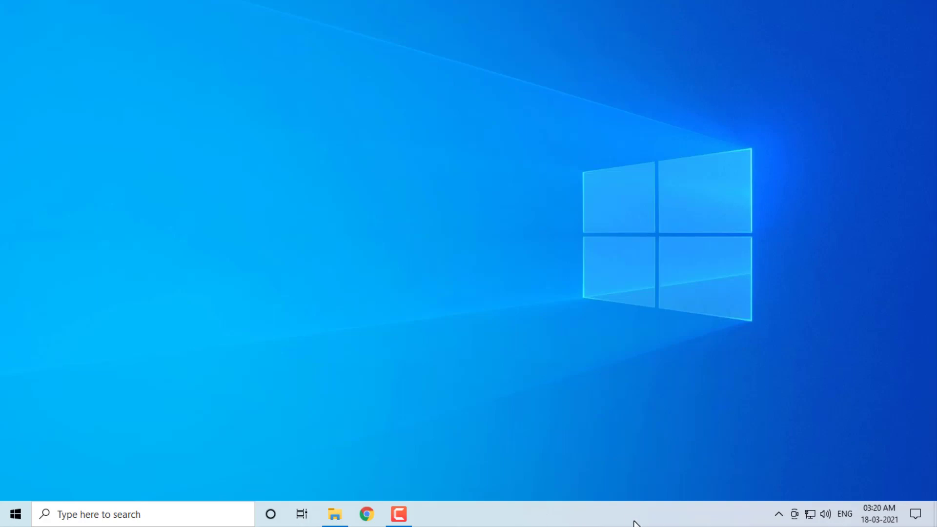
Turn on automatic hiding of the taskbar in desktop mode and close the settings
{"action": "right_click", "coordinate": [607, 512]}
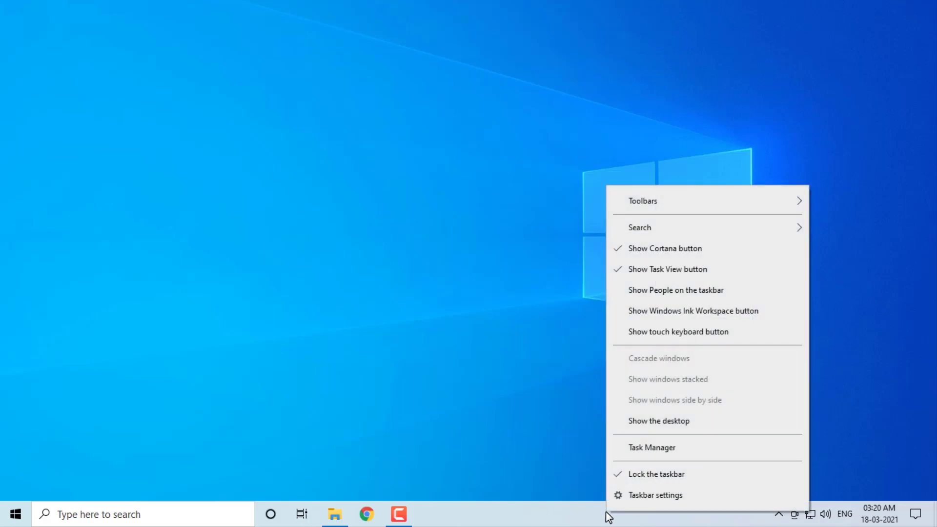
{"action": "left_click", "coordinate": [742, 502]}
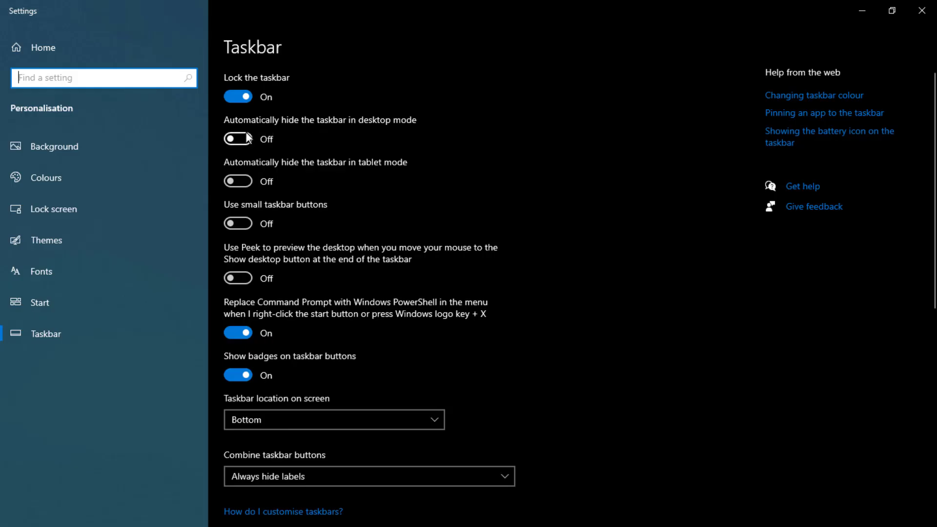
{"action": "left_click", "coordinate": [248, 135]}
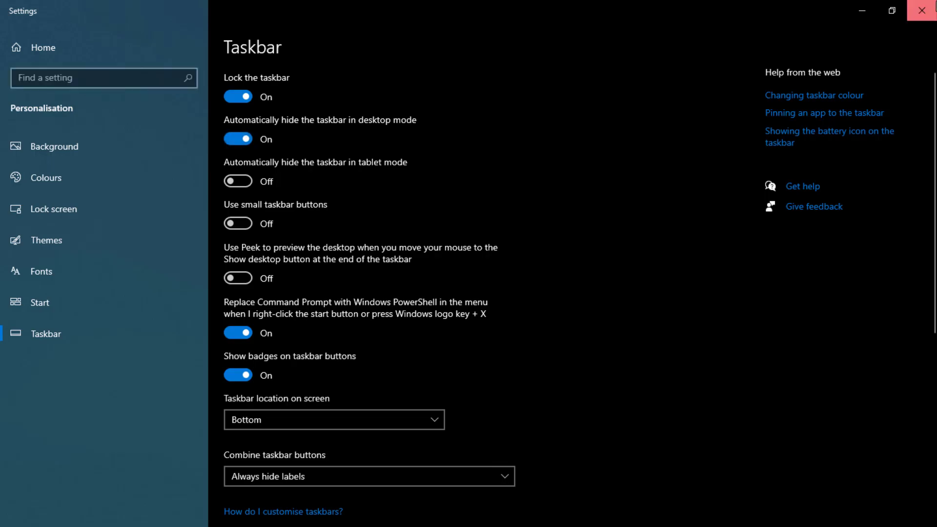
{"action": "left_click", "coordinate": [925, 9]}
{"action": "right_click", "coordinate": [657, 209]}
{"action": "left_click", "coordinate": [617, 245]}
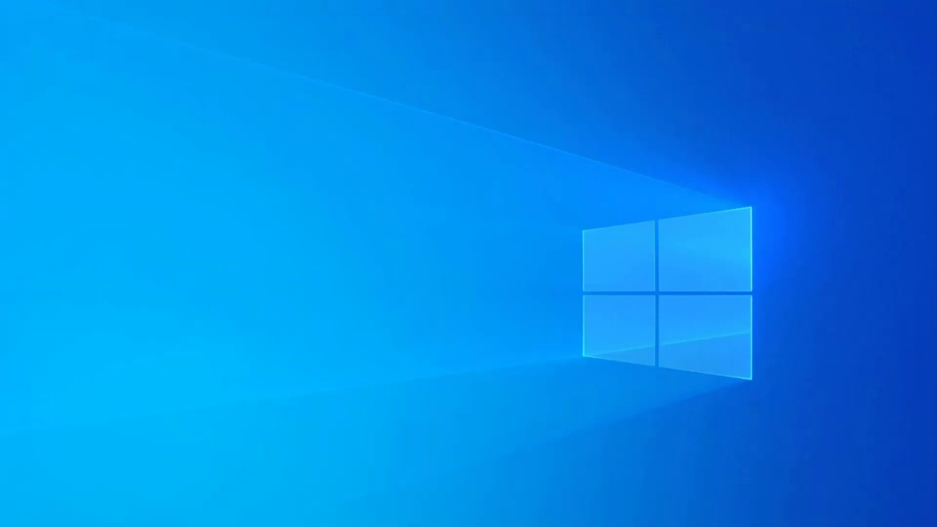
{"action": "right_click", "coordinate": [575, 211]}
{"action": "left_click", "coordinate": [637, 247]}
{"action": "right_click", "coordinate": [563, 207]}
{"action": "left_click", "coordinate": [628, 245]}
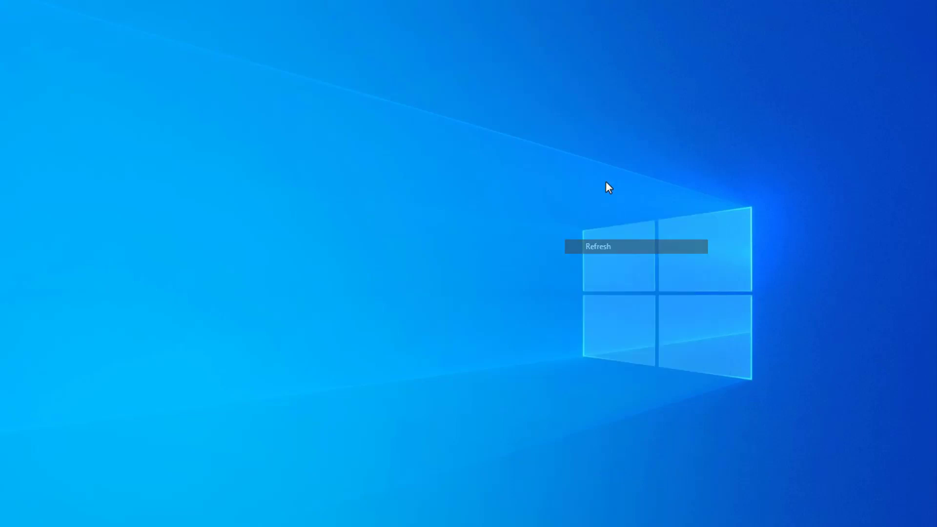
{"action": "right_click", "coordinate": [488, 182]}
{"action": "left_click", "coordinate": [544, 218]}
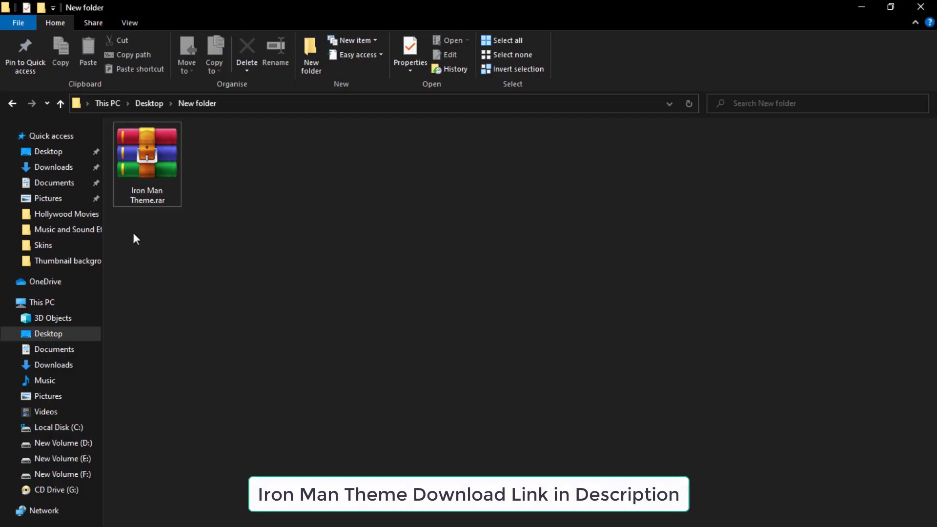
{"action": "right_click", "coordinate": [394, 205]}
{"action": "left_click", "coordinate": [514, 261]}
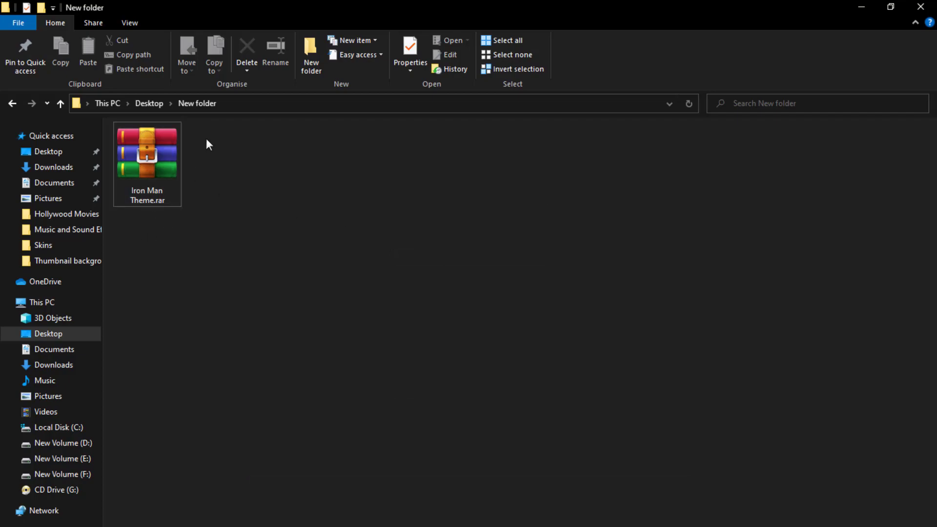
{"action": "left_click_drag", "start_coordinate": [222, 135], "coordinate": [126, 193]}
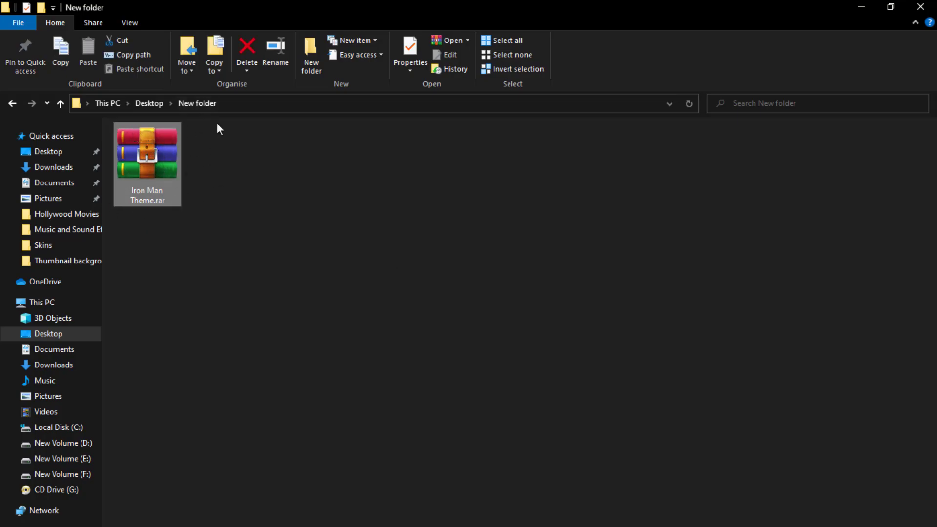
{"action": "right_click", "coordinate": [233, 175]}
{"action": "left_click", "coordinate": [318, 225]}
Extract Iron Man Theme.rar into an Iron Man Theme folder beside the archive and open that folder
{"action": "right_click", "coordinate": [143, 154]}
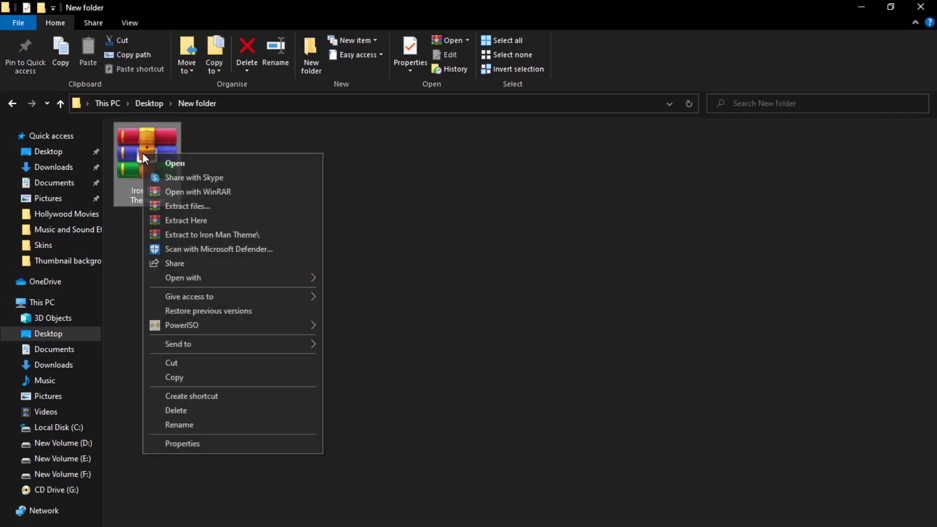
{"action": "left_click", "coordinate": [229, 207]}
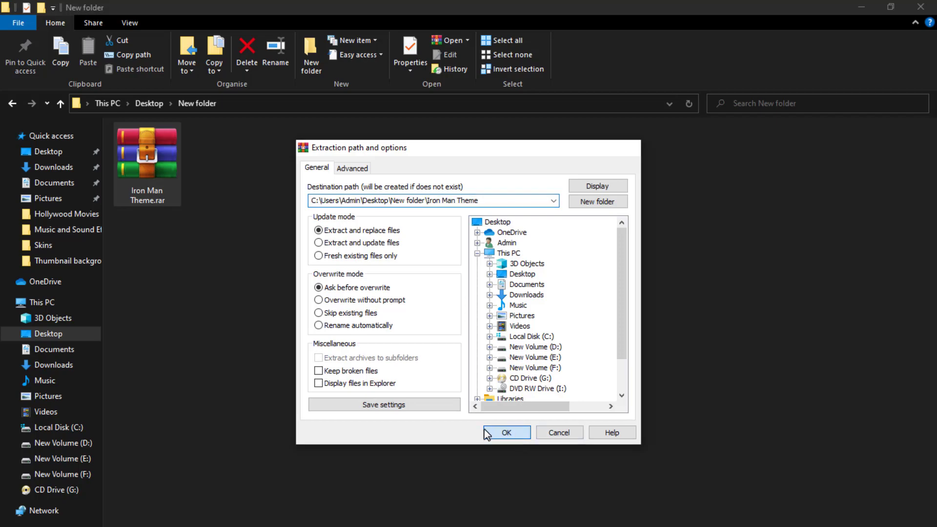
{"action": "left_click", "coordinate": [494, 433]}
{"action": "right_click", "coordinate": [298, 216]}
{"action": "left_click", "coordinate": [373, 270]}
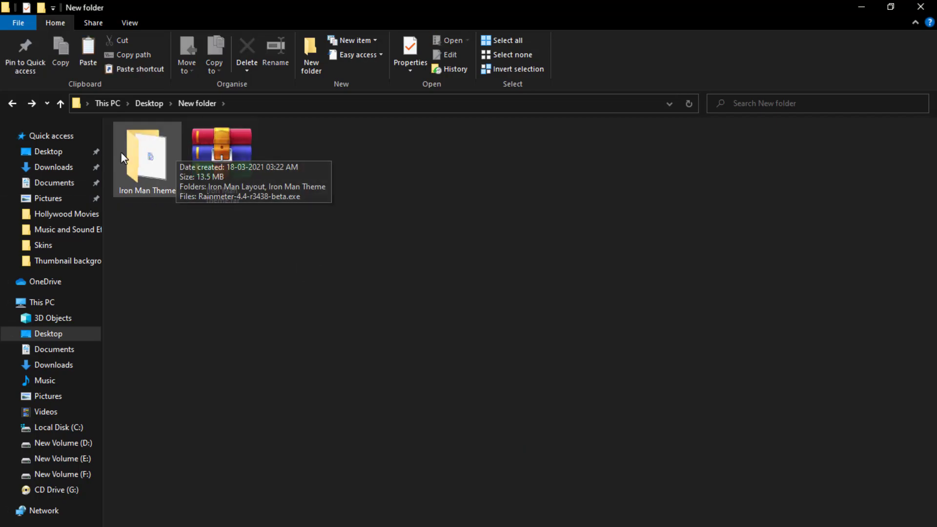
{"action": "left_click", "coordinate": [161, 179]}
{"action": "double_click", "coordinate": [161, 176]}
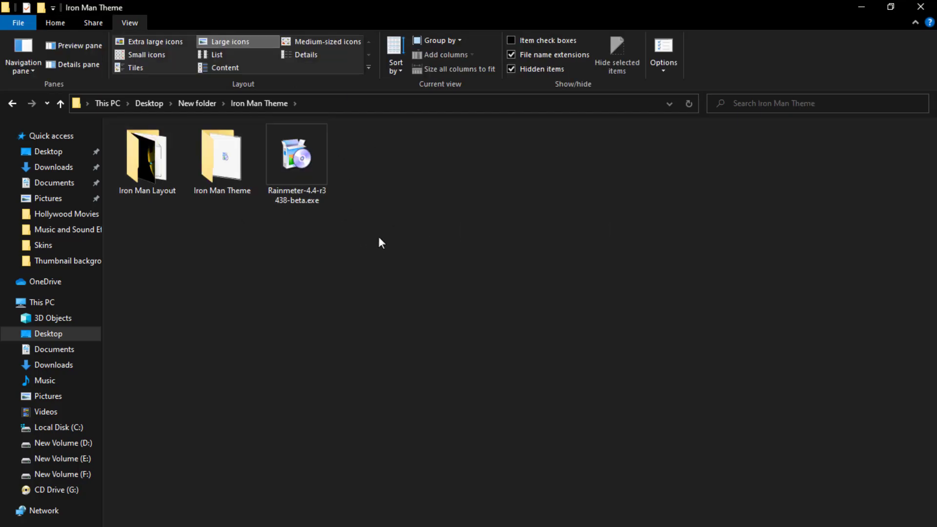
{"action": "right_click", "coordinate": [489, 210]}
{"action": "left_click", "coordinate": [544, 256]}
{"action": "right_click", "coordinate": [546, 235]}
{"action": "left_click", "coordinate": [614, 285]}
{"action": "right_click", "coordinate": [405, 184]}
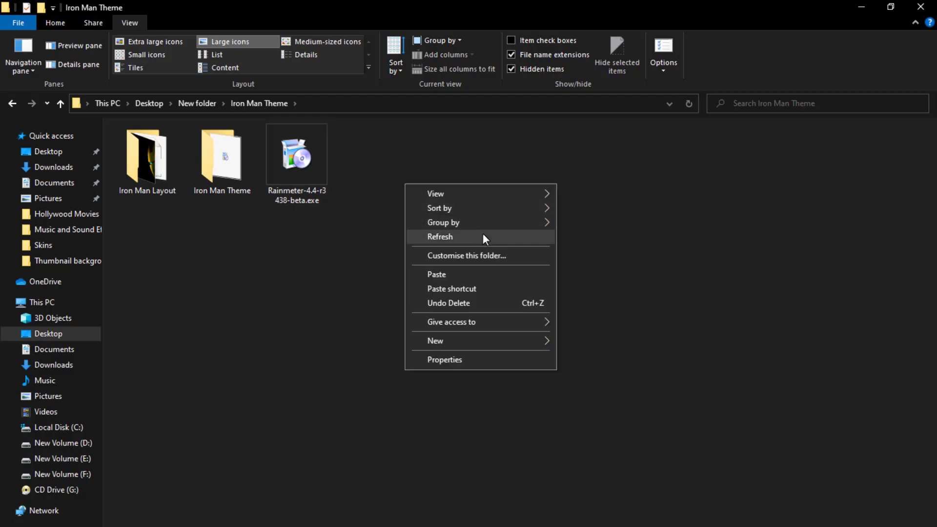
{"action": "left_click", "coordinate": [483, 236]}
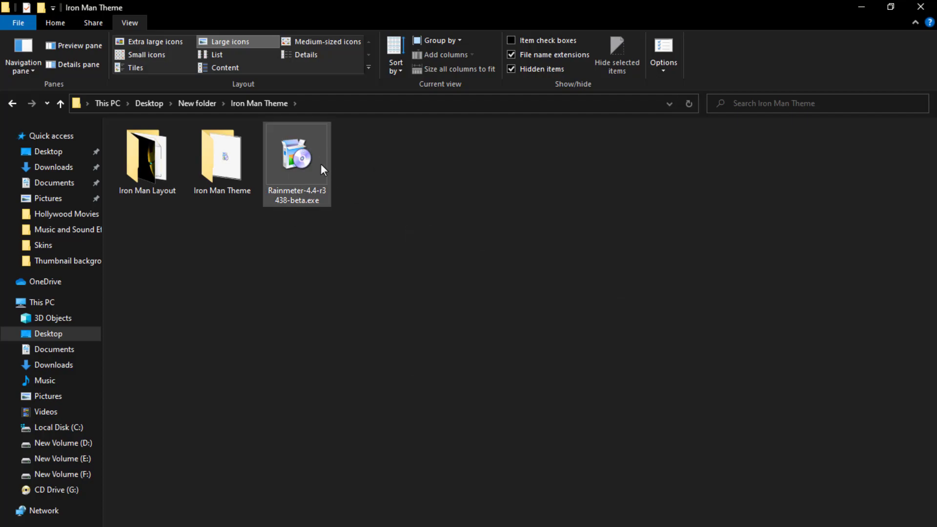
Install Rainmeter from Rainmeter-4.4-r3438-beta.exe as a standard installation with launch on startup, and finish the setup
{"action": "left_click", "coordinate": [307, 140]}
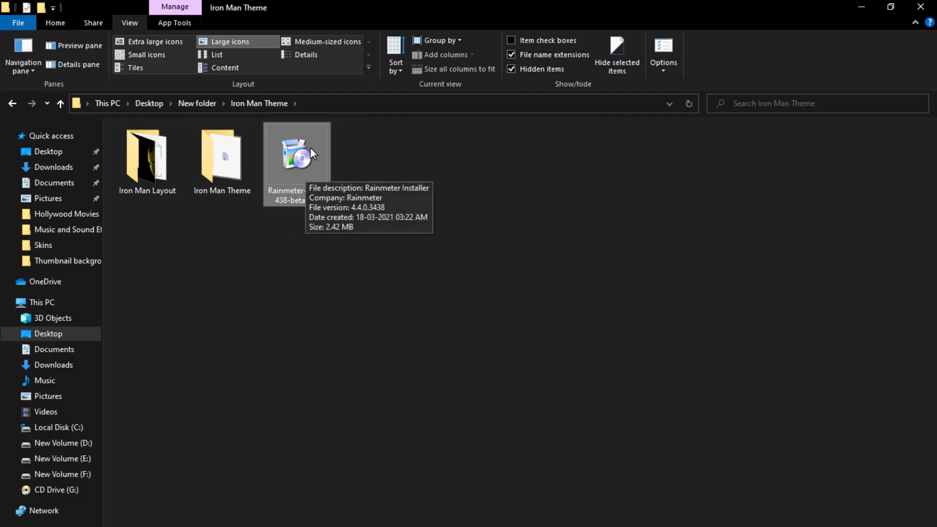
{"action": "double_click", "coordinate": [302, 161]}
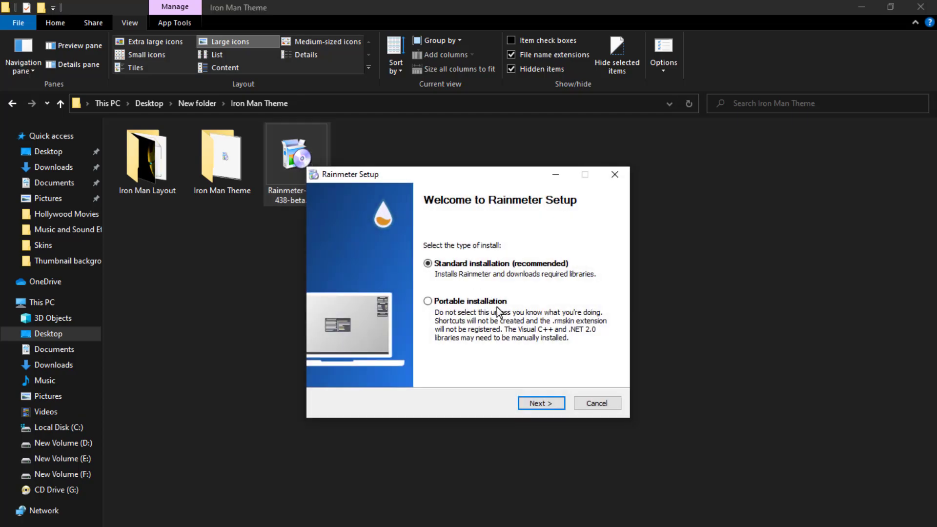
{"action": "left_click", "coordinate": [541, 405]}
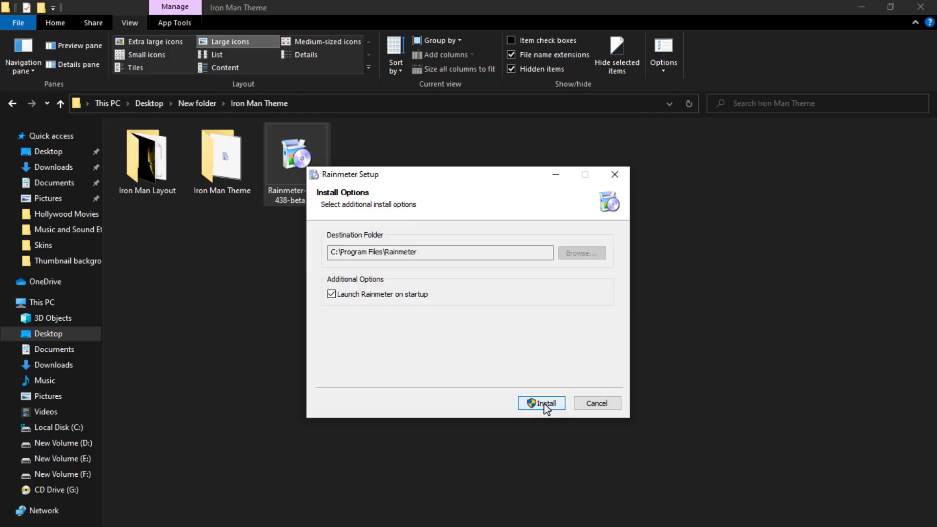
{"action": "left_click", "coordinate": [543, 405]}
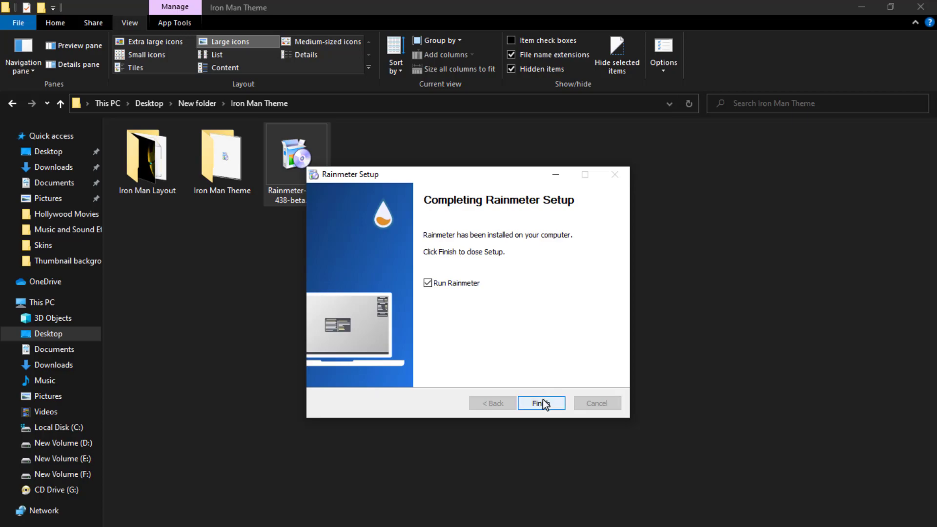
{"action": "left_click", "coordinate": [234, 212]}
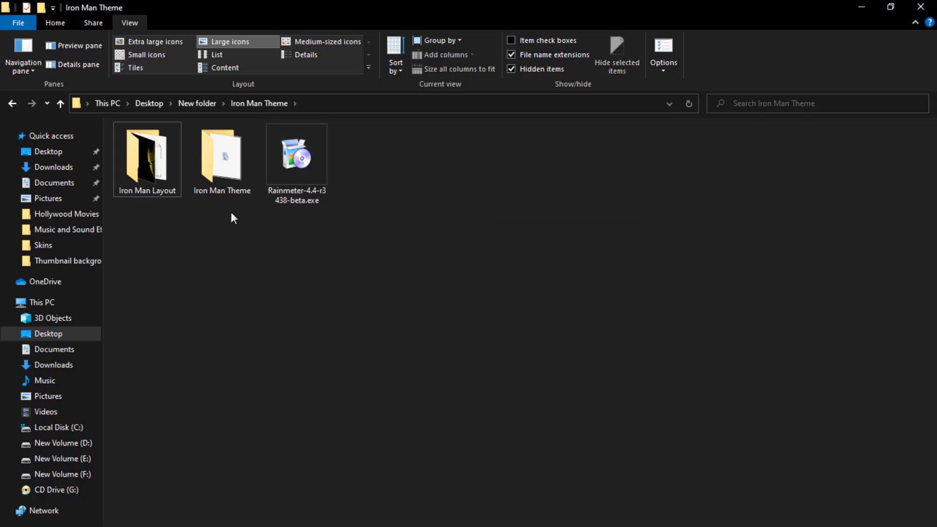
{"action": "left_click_drag", "start_coordinate": [234, 218], "coordinate": [143, 171]}
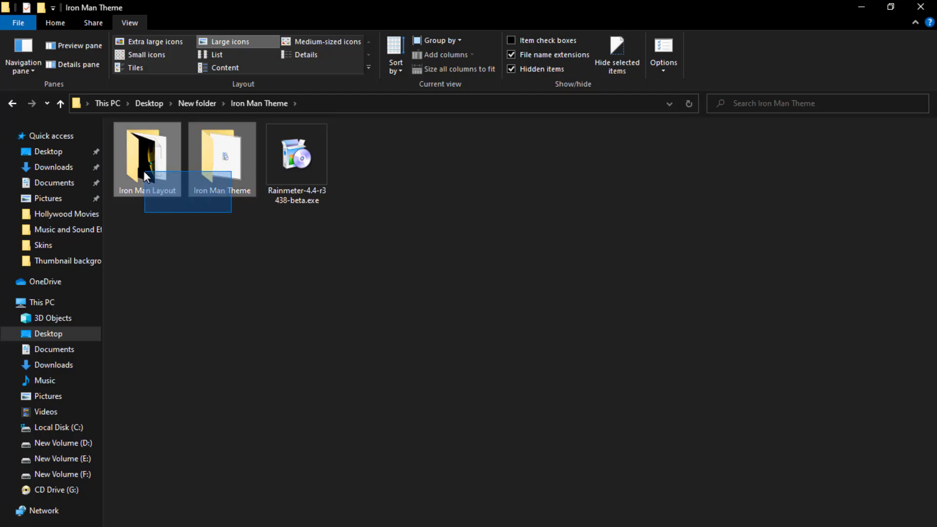
{"action": "left_click", "coordinate": [291, 190], "text": "ctrl"}
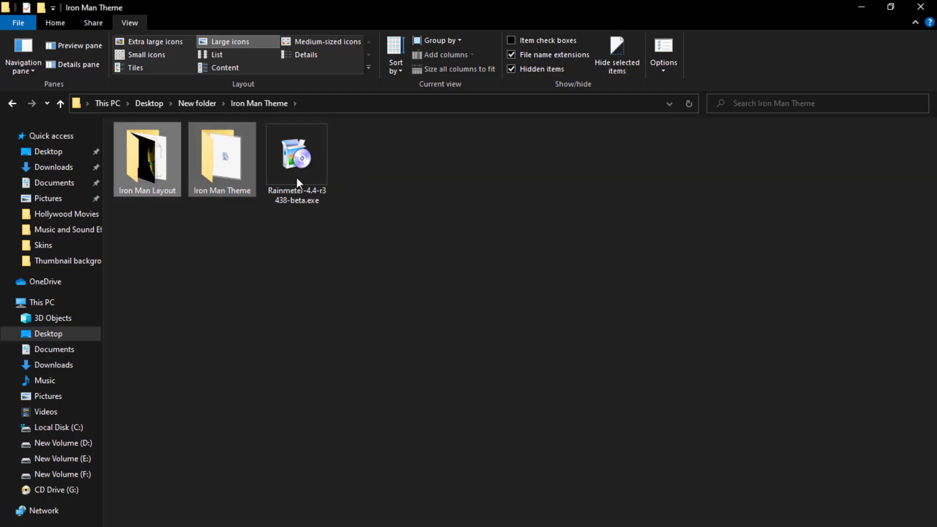
{"action": "right_click", "coordinate": [239, 239]}
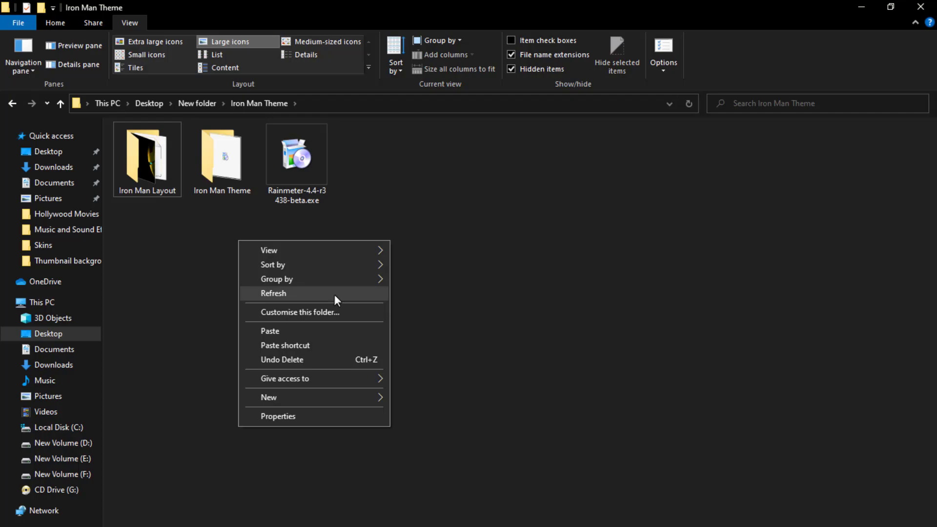
{"action": "left_click", "coordinate": [333, 294]}
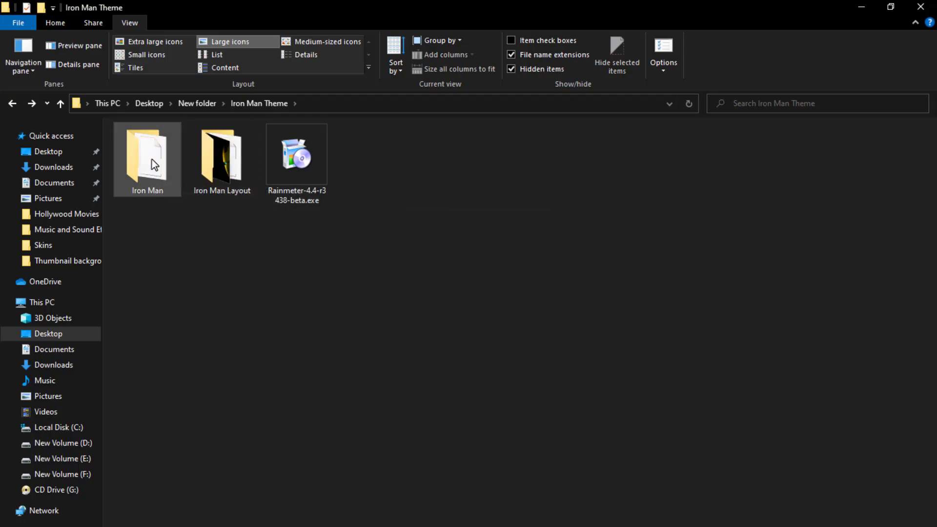
Copy the Iron Man folder from Iron Man Theme into the Documents\Rainmeter\Skins folder
{"action": "right_click", "coordinate": [147, 166]}
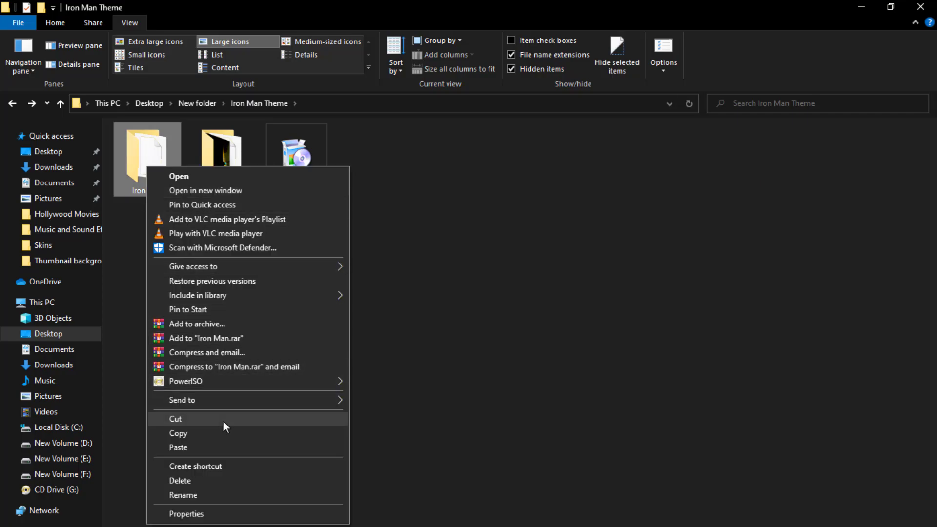
{"action": "left_click", "coordinate": [203, 431]}
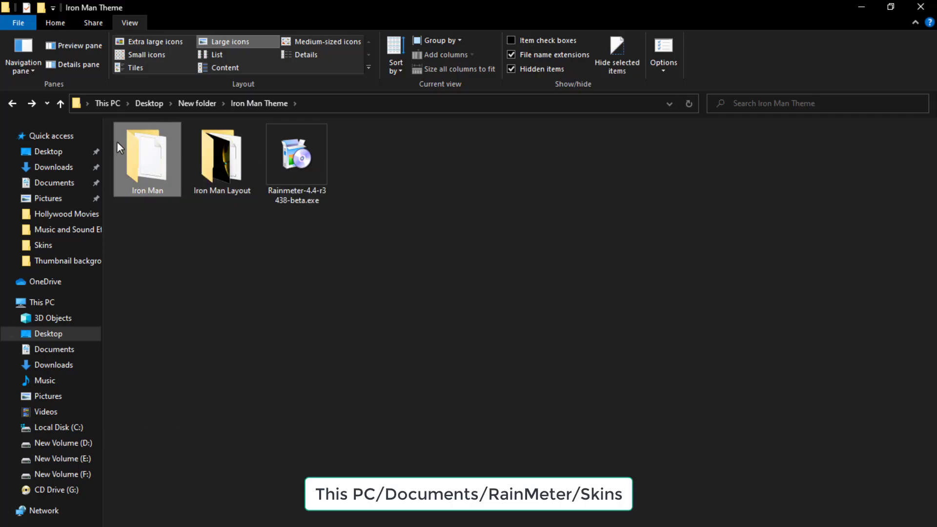
{"action": "left_click", "coordinate": [42, 302]}
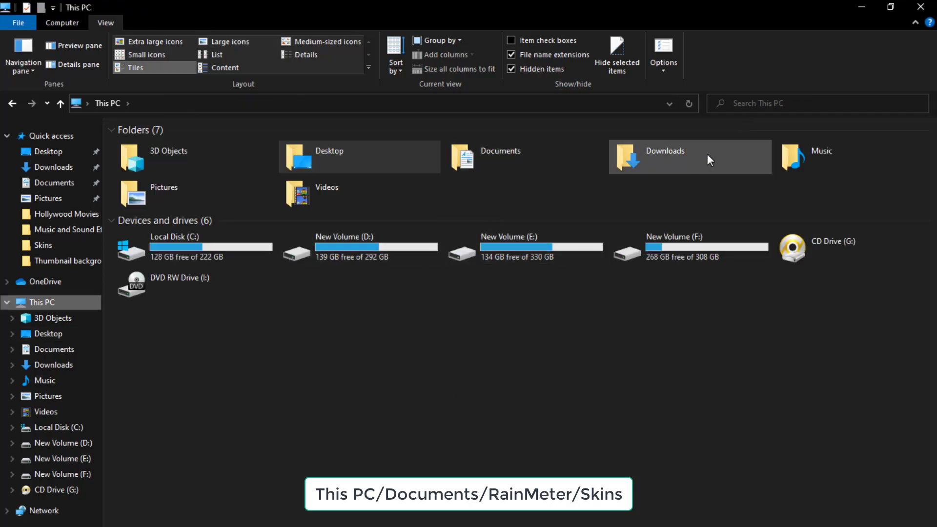
{"action": "double_click", "coordinate": [537, 156]}
{"action": "double_click", "coordinate": [251, 190]}
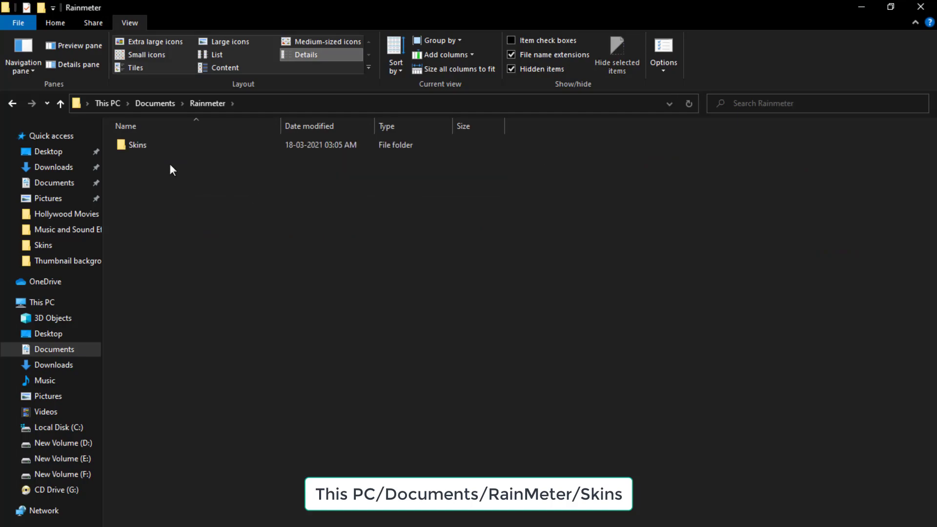
{"action": "double_click", "coordinate": [227, 150]}
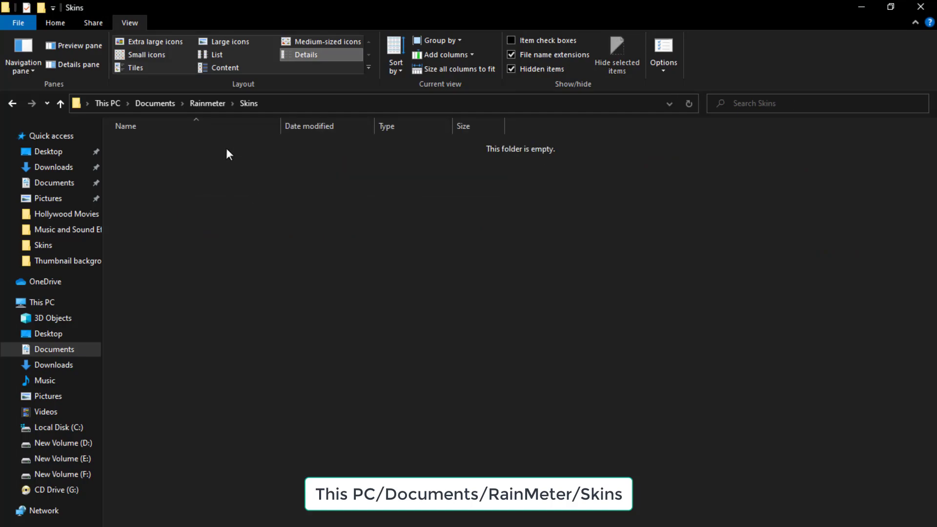
{"action": "right_click", "coordinate": [364, 227]}
{"action": "left_click", "coordinate": [436, 318]}
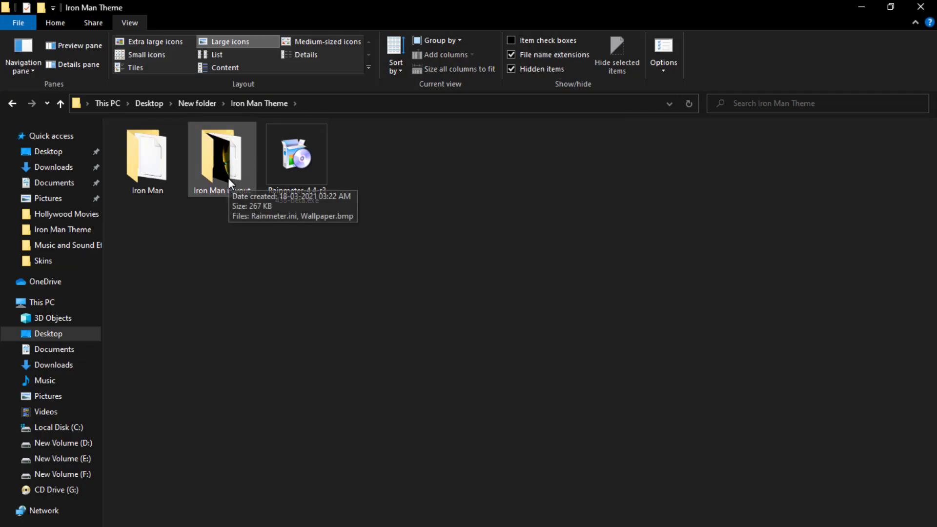
Copy the Iron Man Layout folder from Iron Man Theme and open C:\Users\Admin\AppData\Roaming\Rainmeter\Layouts
{"action": "left_click", "coordinate": [217, 152]}
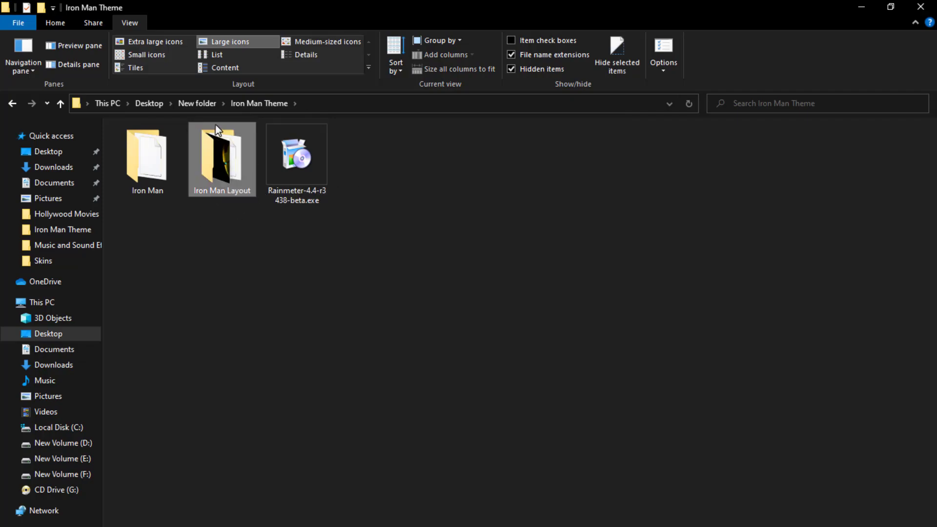
{"action": "right_click", "coordinate": [216, 157]}
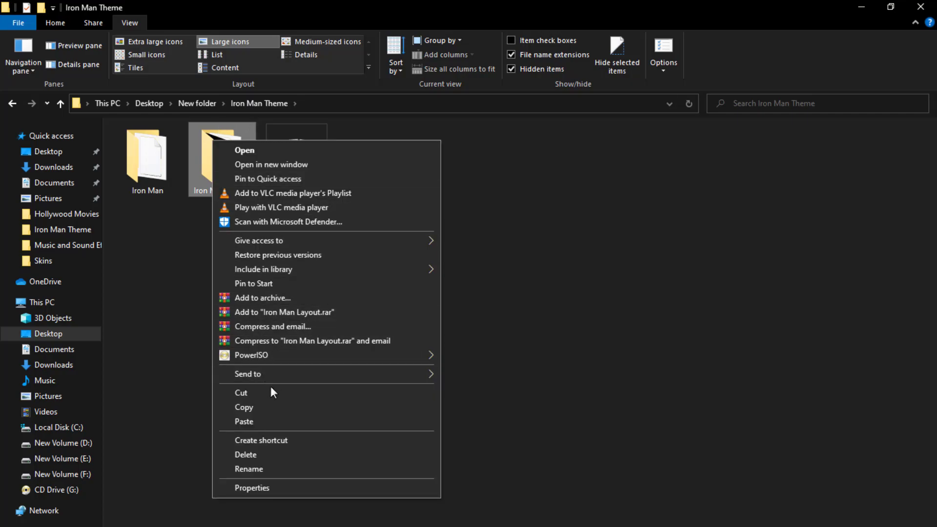
{"action": "left_click", "coordinate": [290, 407]}
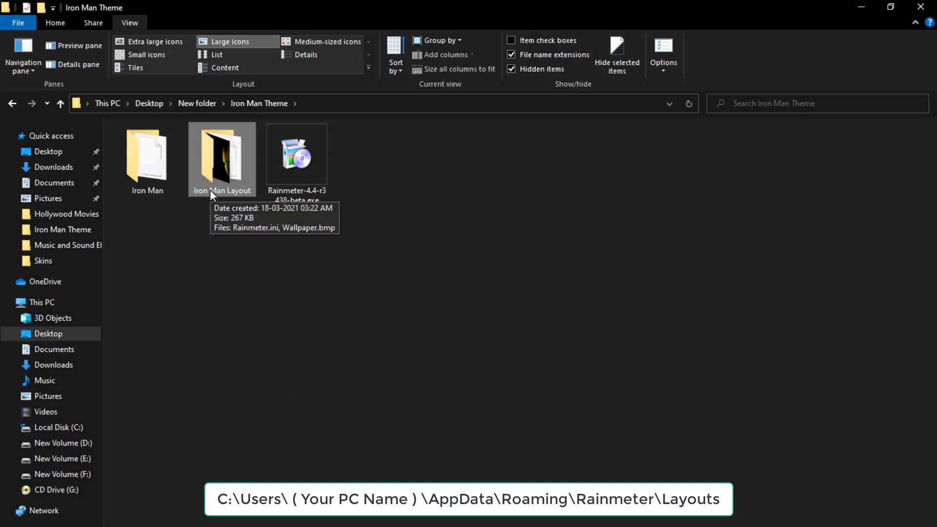
{"action": "left_click", "coordinate": [44, 304]}
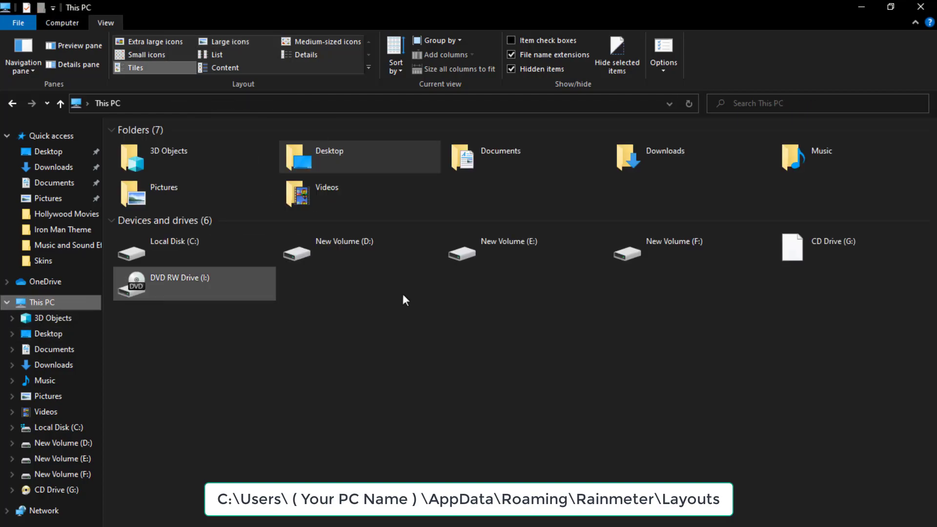
{"action": "double_click", "coordinate": [224, 247]}
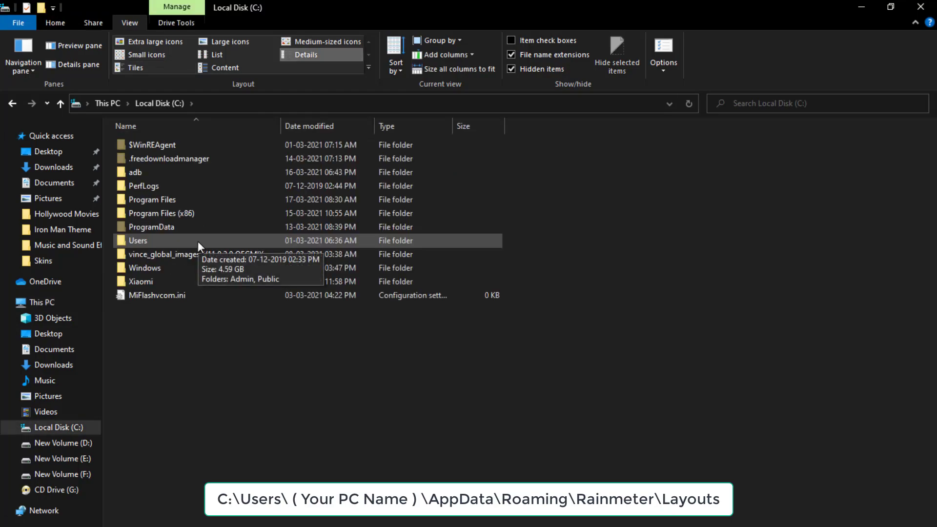
{"action": "double_click", "coordinate": [197, 241]}
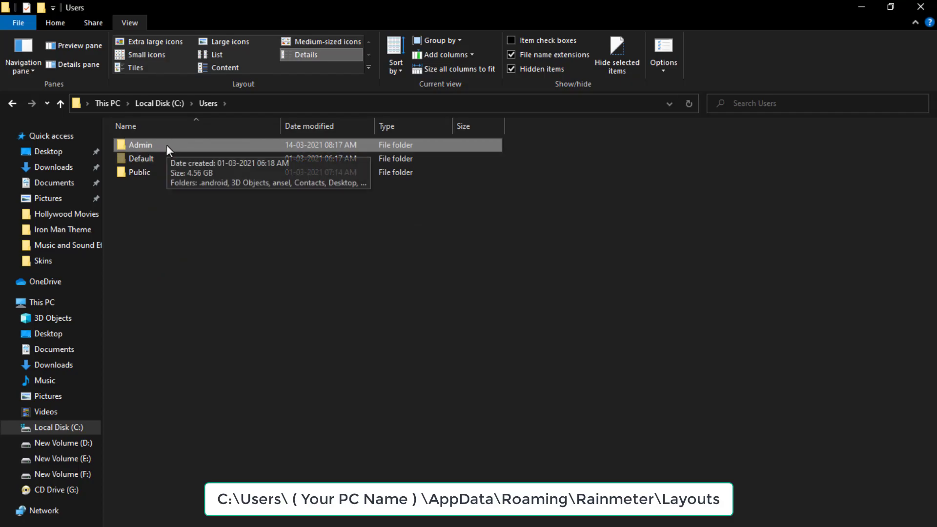
{"action": "double_click", "coordinate": [166, 145]}
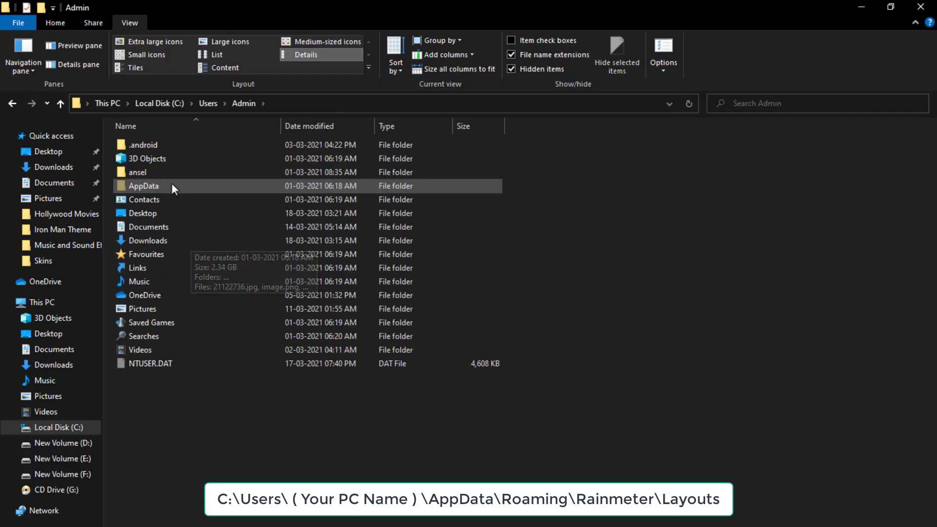
{"action": "double_click", "coordinate": [245, 187]}
{"action": "double_click", "coordinate": [260, 175]}
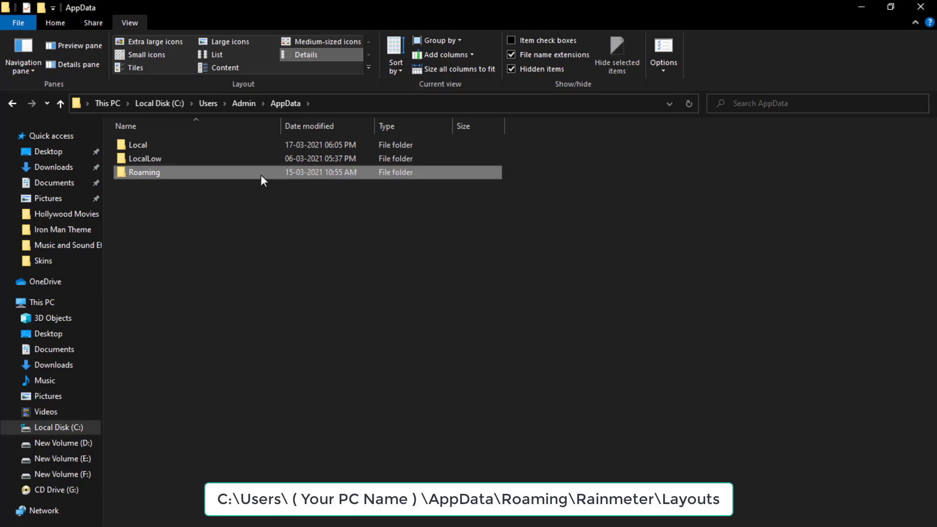
{"action": "double_click", "coordinate": [226, 254]}
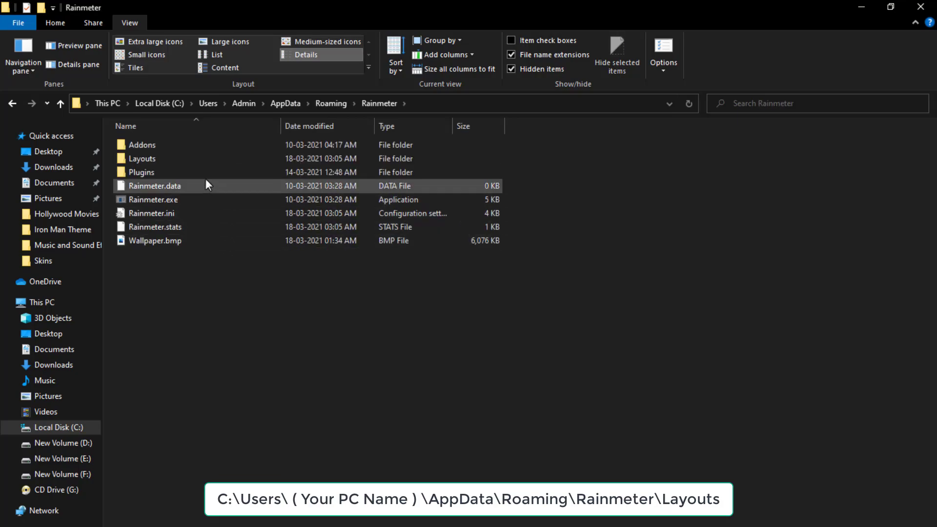
{"action": "double_click", "coordinate": [217, 159]}
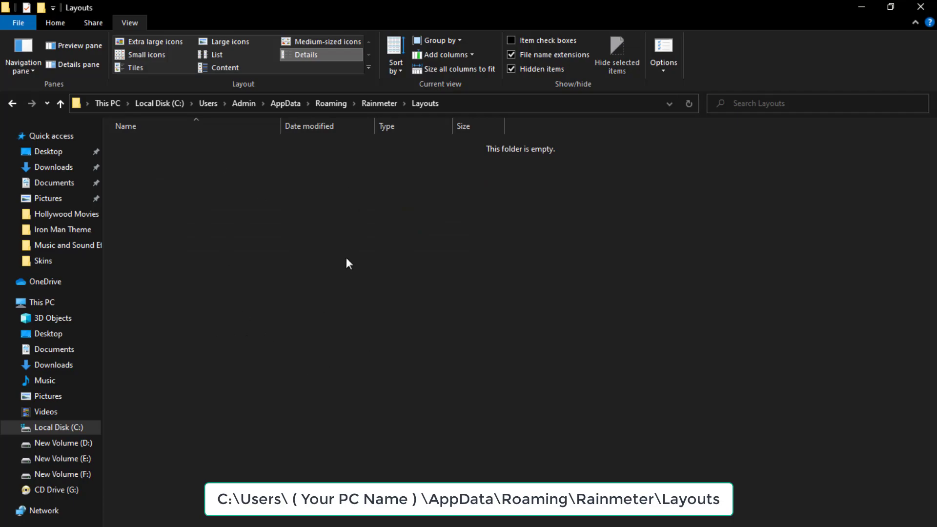
Paste the Iron Man Layout folder into the Rainmeter Layouts folder and close the window
{"action": "right_click", "coordinate": [314, 245]}
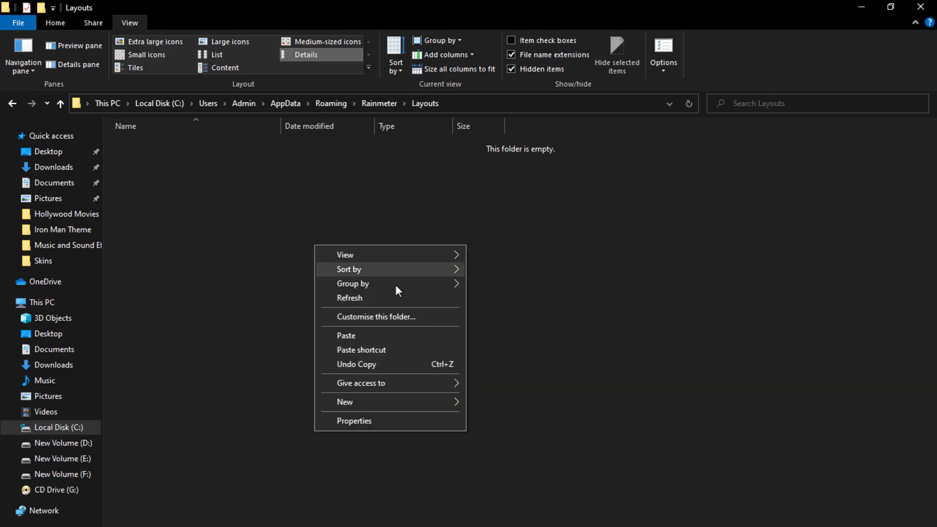
{"action": "left_click", "coordinate": [353, 335]}
{"action": "left_click", "coordinate": [567, 263]}
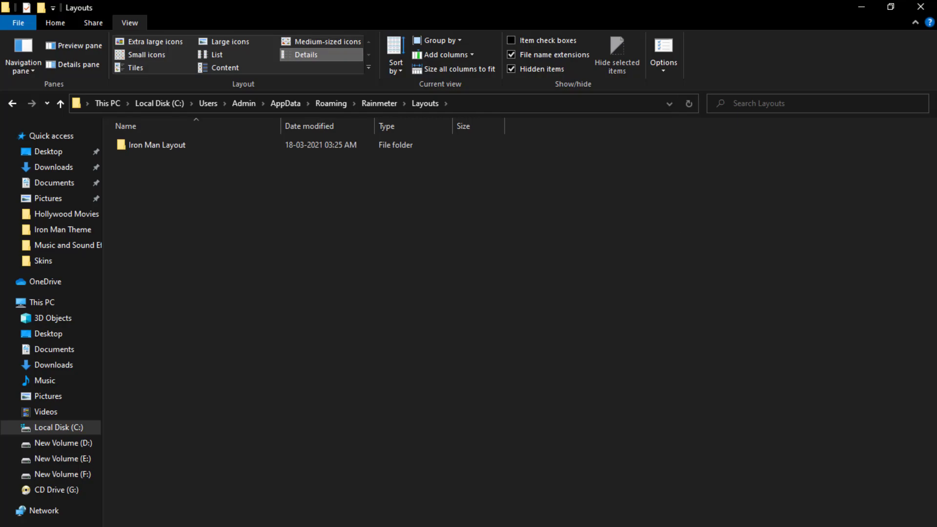
{"action": "left_click", "coordinate": [920, 6]}
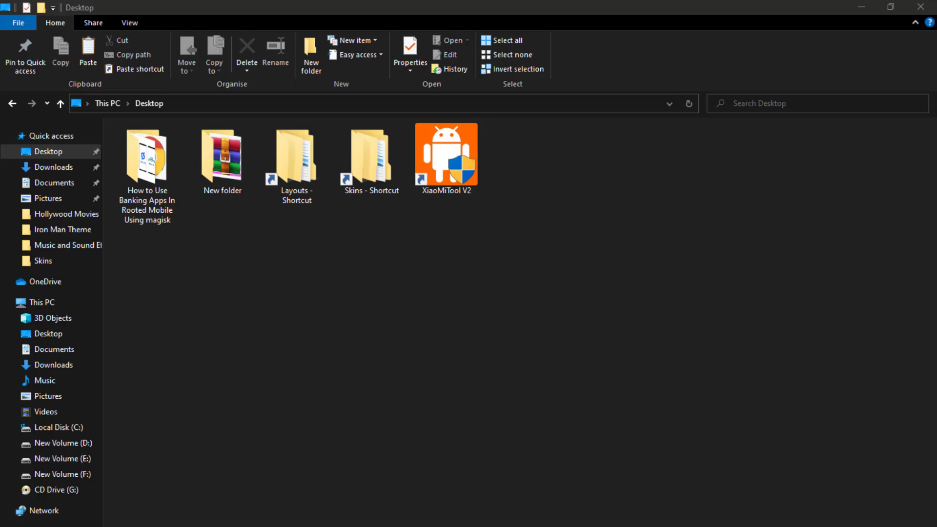
Launch Rainmeter, open its management window and refresh all skins
{"action": "key", "text": "super+s"}
{"action": "type", "text": "rain"}
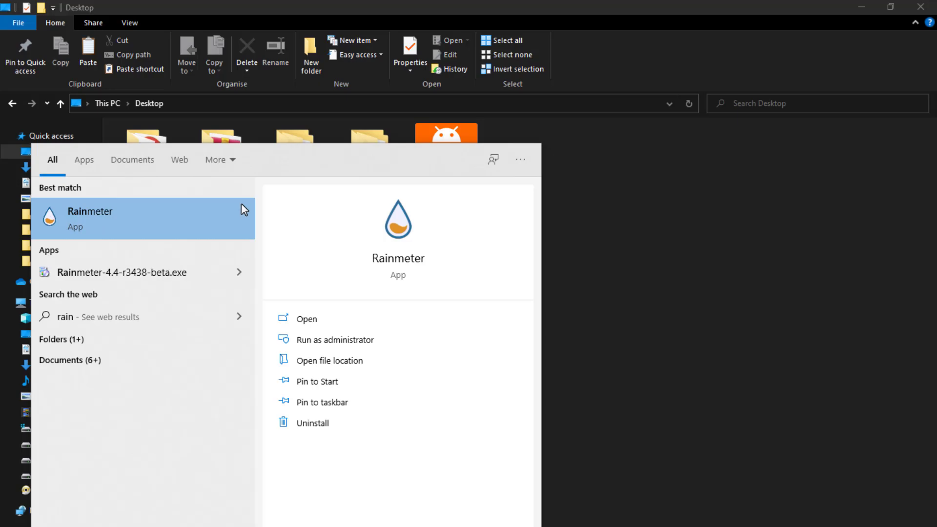
{"action": "left_click", "coordinate": [458, 326]}
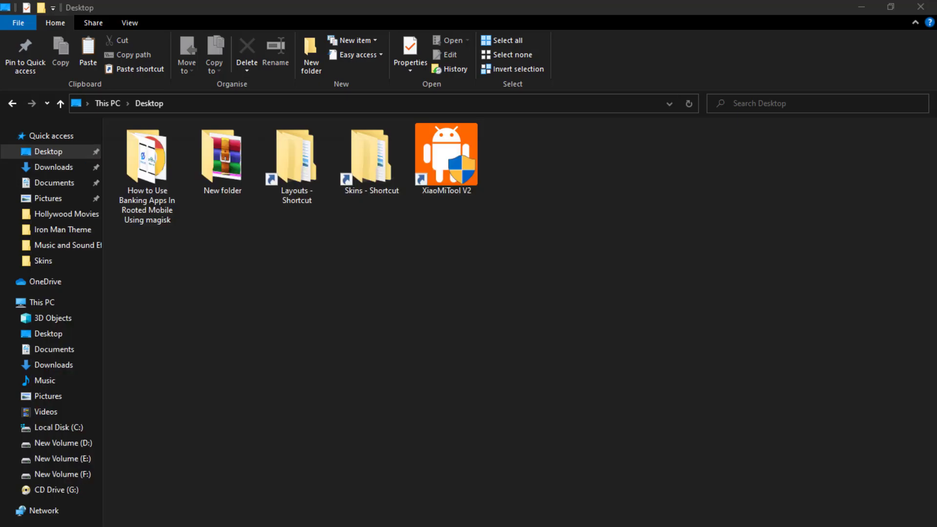
{"action": "left_click", "coordinate": [779, 526]}
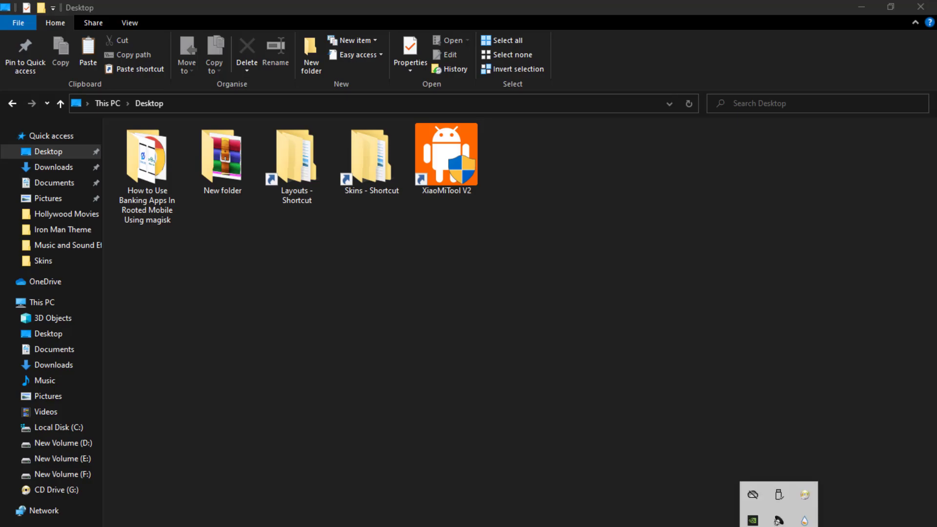
{"action": "double_click", "coordinate": [805, 521]}
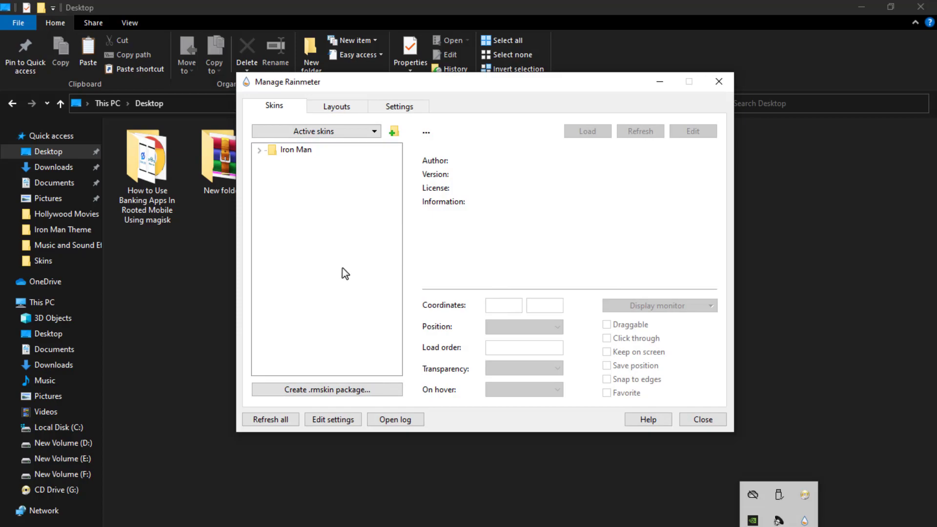
{"action": "left_click", "coordinate": [376, 275]}
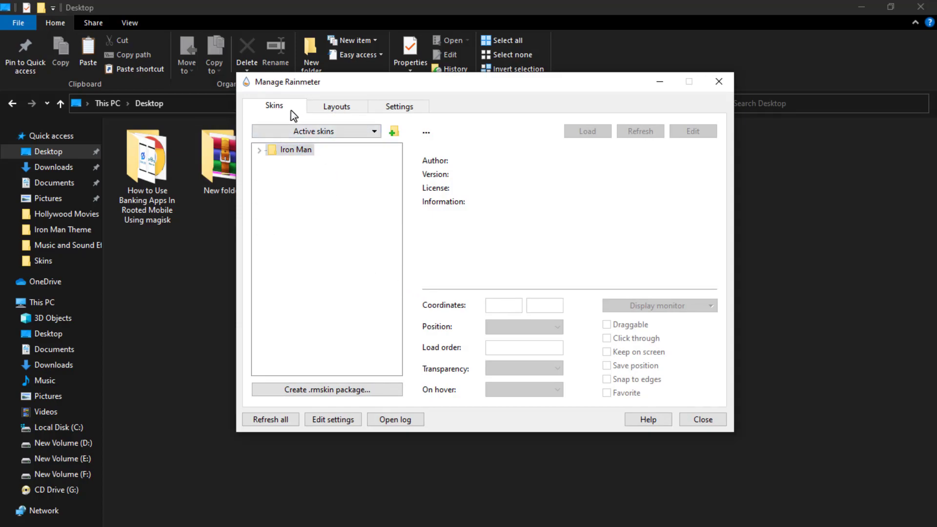
{"action": "left_click", "coordinate": [288, 423]}
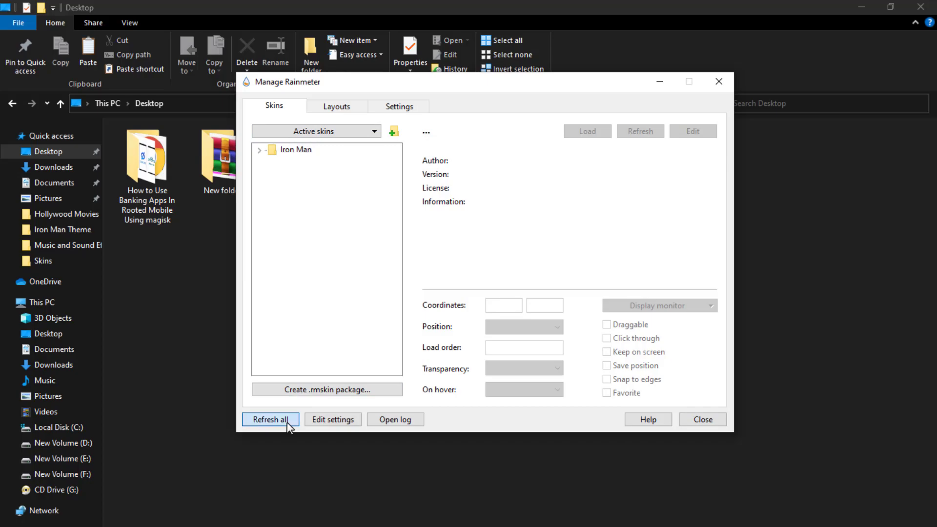
Refresh the saved layouts, load Iron Man Layout and show the desktop
{"action": "left_click", "coordinate": [356, 106]}
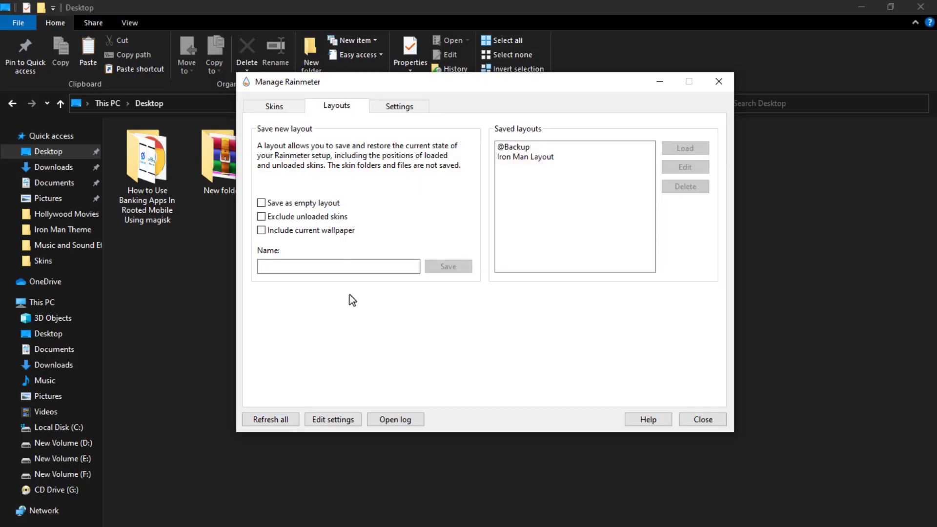
{"action": "left_click", "coordinate": [288, 427]}
{"action": "left_click", "coordinate": [538, 159]}
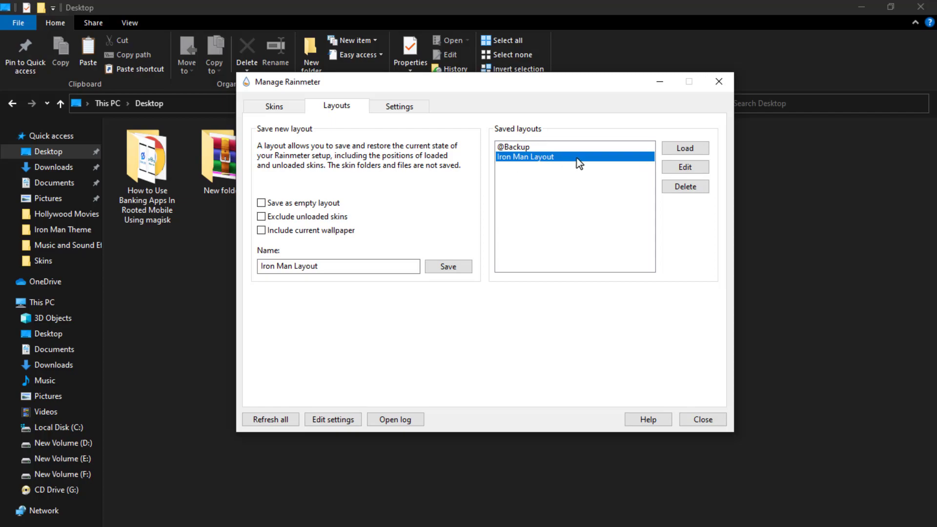
{"action": "left_click", "coordinate": [685, 148]}
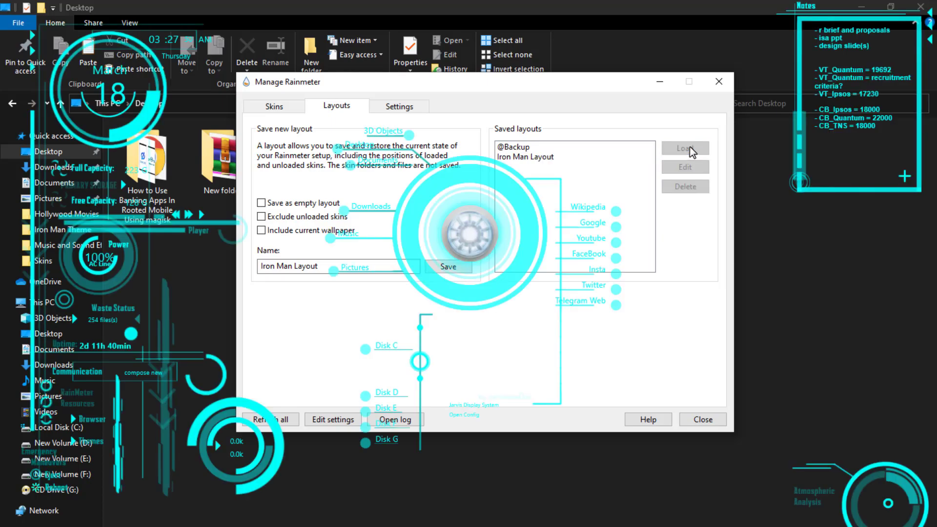
{"action": "key", "text": "super+d"}
{"action": "right_click", "coordinate": [629, 56]}
{"action": "left_click", "coordinate": [701, 92]}
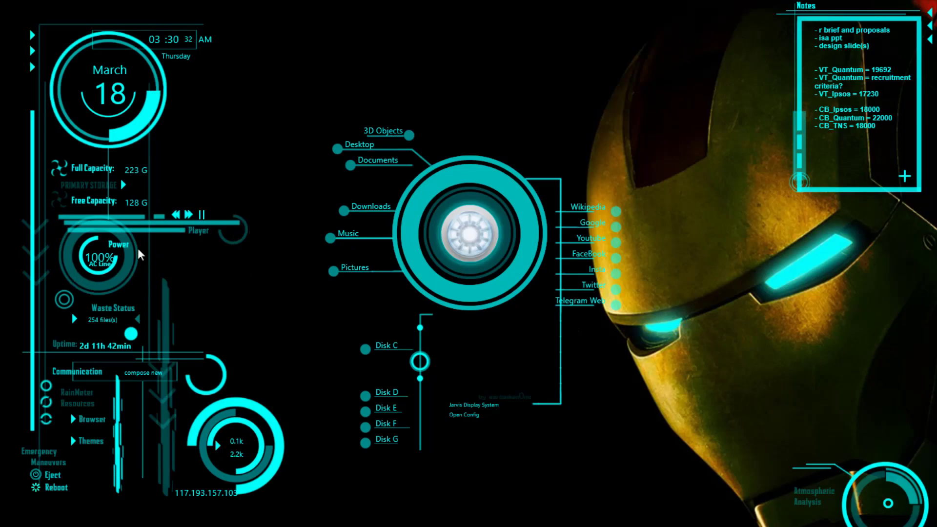
Pause playback in the theme's player, then test the central arc reactor launcher and close the browser it opens
{"action": "left_click", "coordinate": [201, 215]}
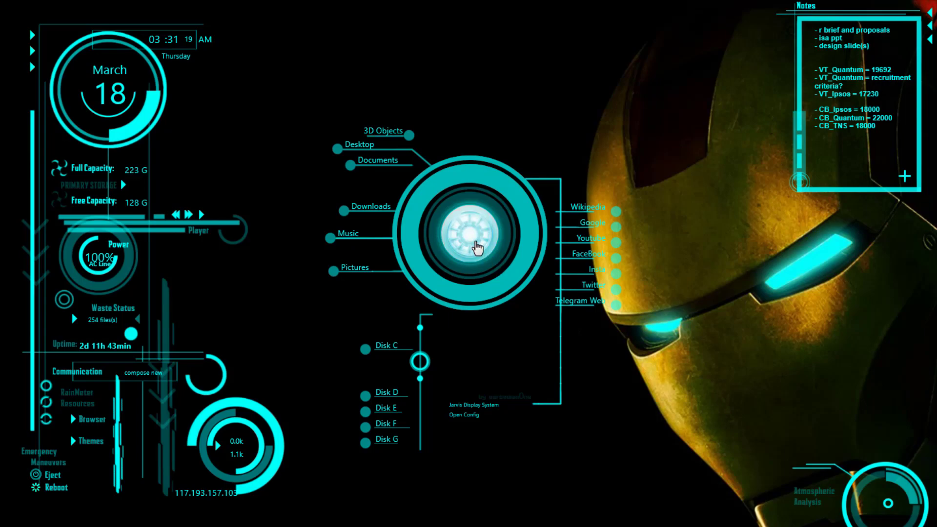
{"action": "left_click", "coordinate": [478, 239]}
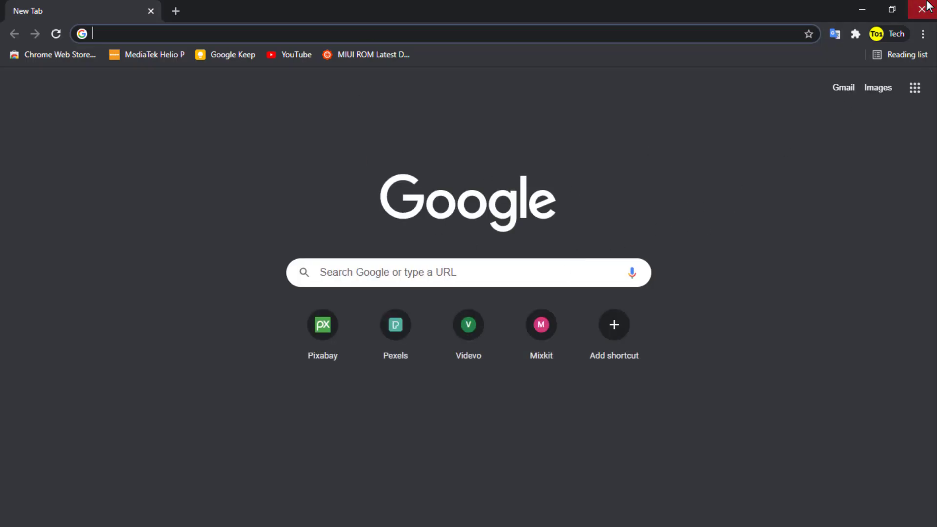
{"action": "left_click", "coordinate": [926, 6]}
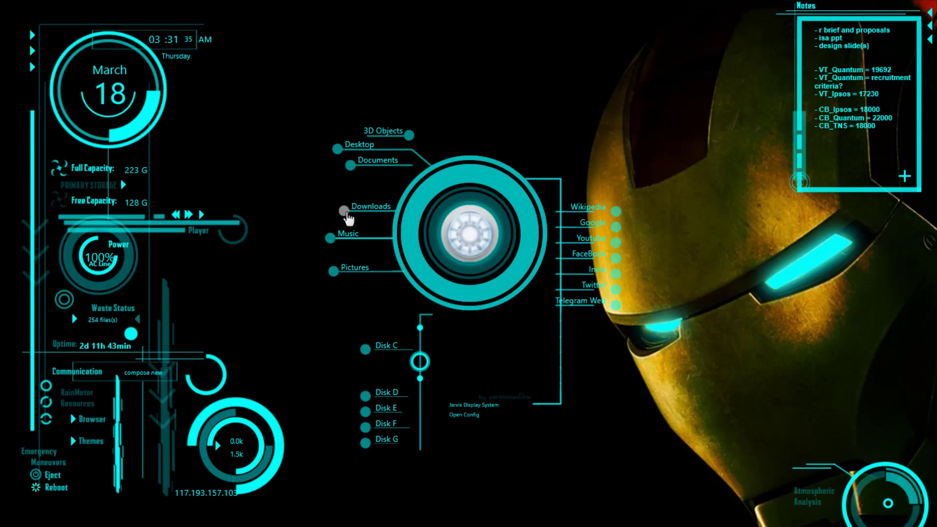
Test the theme's Downloads and Disk C shortcuts, closing each folder window after viewing it
{"action": "left_click", "coordinate": [346, 213]}
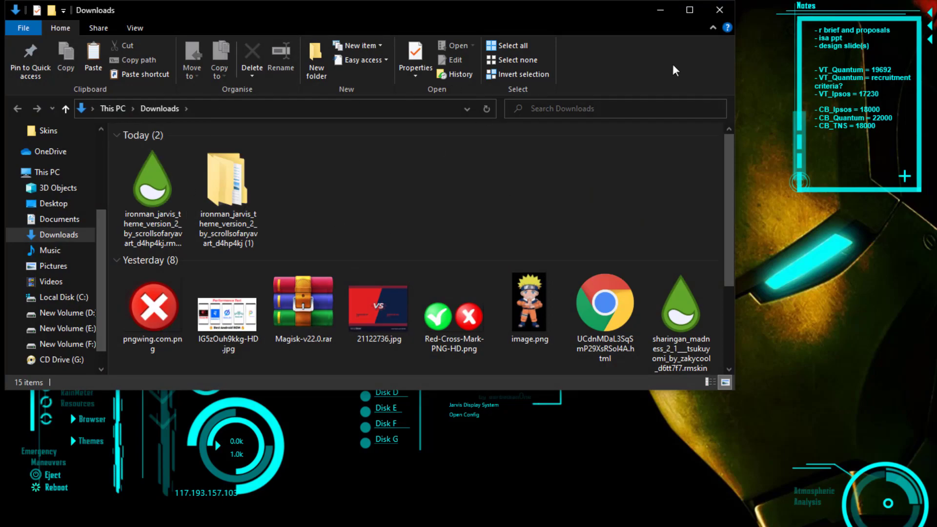
{"action": "left_click", "coordinate": [731, 10]}
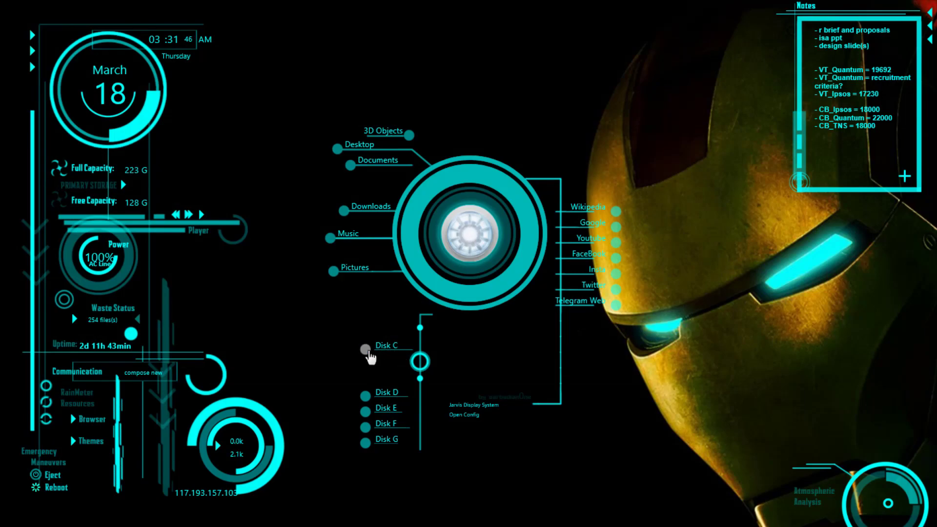
{"action": "left_click", "coordinate": [367, 352]}
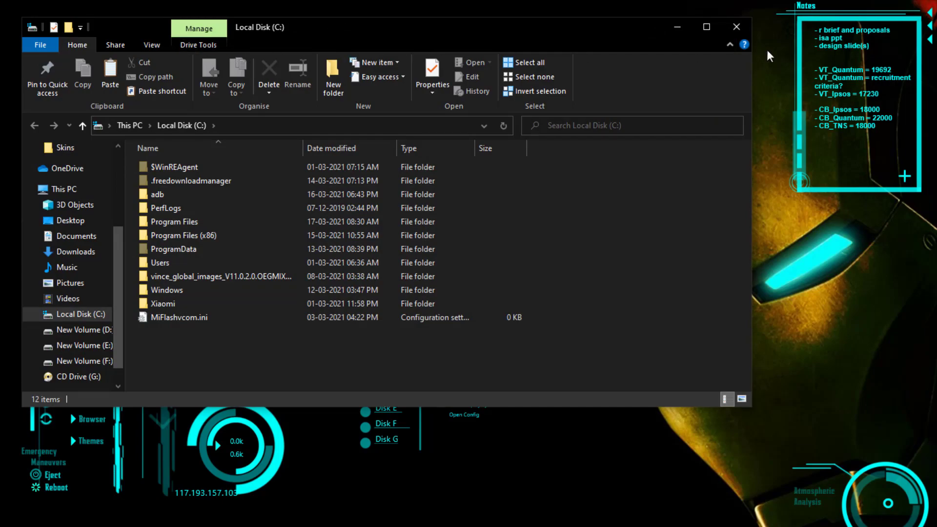
{"action": "left_click", "coordinate": [736, 26]}
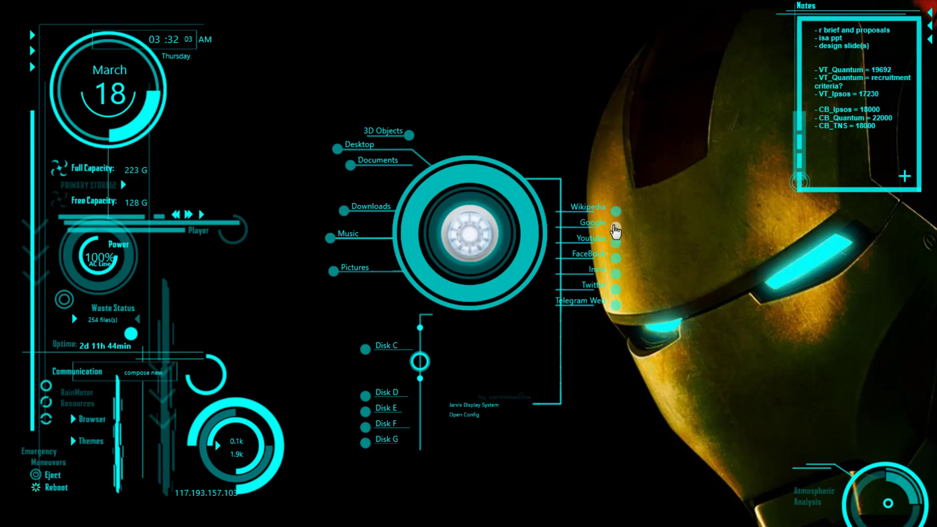
Try the theme's Google and Wikipedia web shortcuts and close the browser
{"action": "left_click", "coordinate": [617, 228]}
{"action": "left_click", "coordinate": [616, 212]}
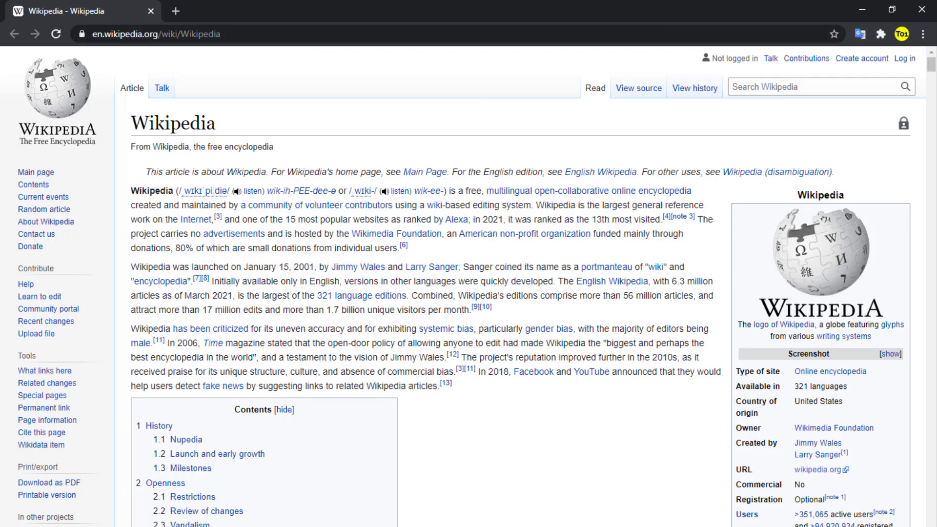
{"action": "left_click", "coordinate": [922, 9]}
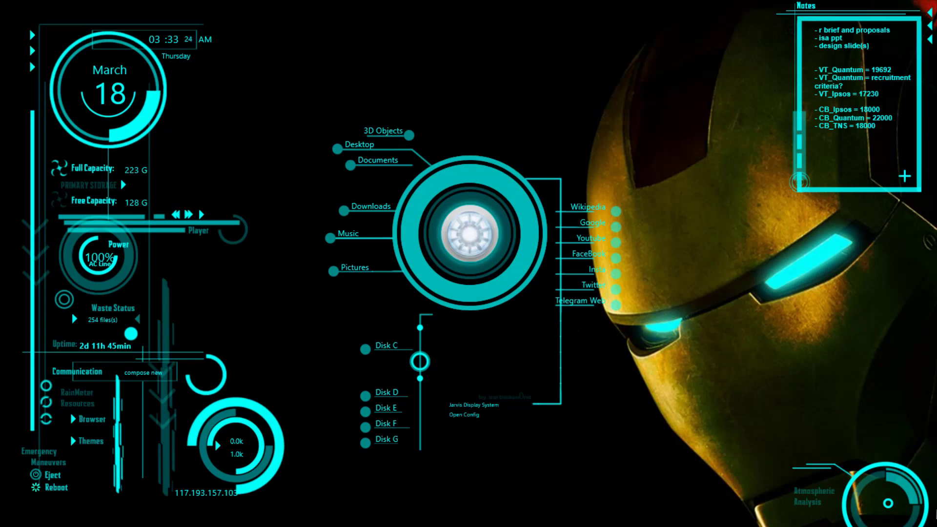
Open Programs and Features and uninstall Rainmeter
{"action": "right_click", "coordinate": [539, 89]}
{"action": "left_click", "coordinate": [586, 126]}
{"action": "key", "text": "super"}
{"action": "key", "text": "super"}
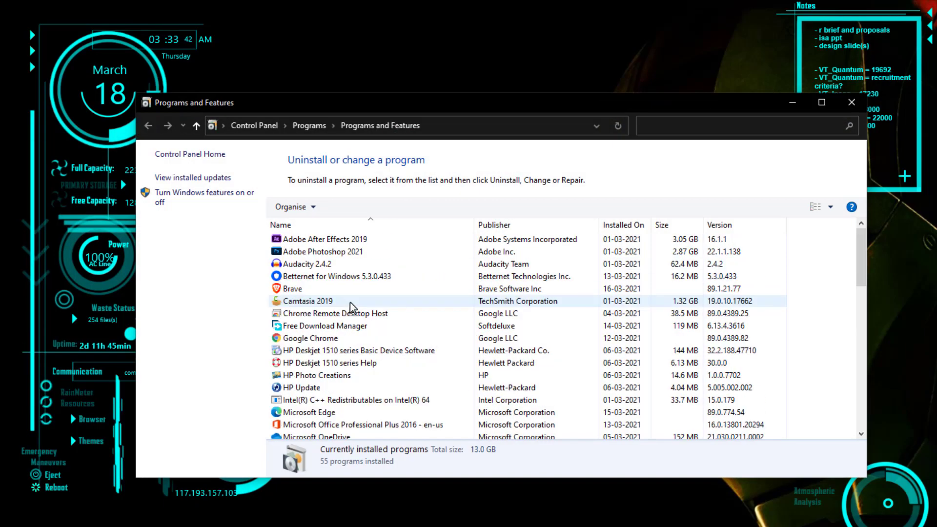
{"action": "scroll", "coordinate": [351, 306], "scroll_direction": "down", "scroll_amount": 10}
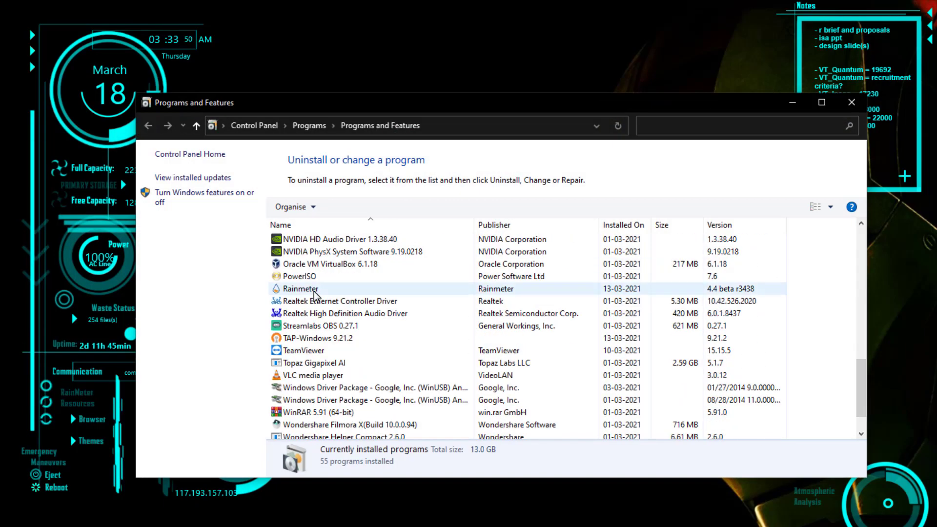
{"action": "left_click", "coordinate": [315, 290]}
{"action": "right_click", "coordinate": [315, 292]}
{"action": "left_click", "coordinate": [371, 306]}
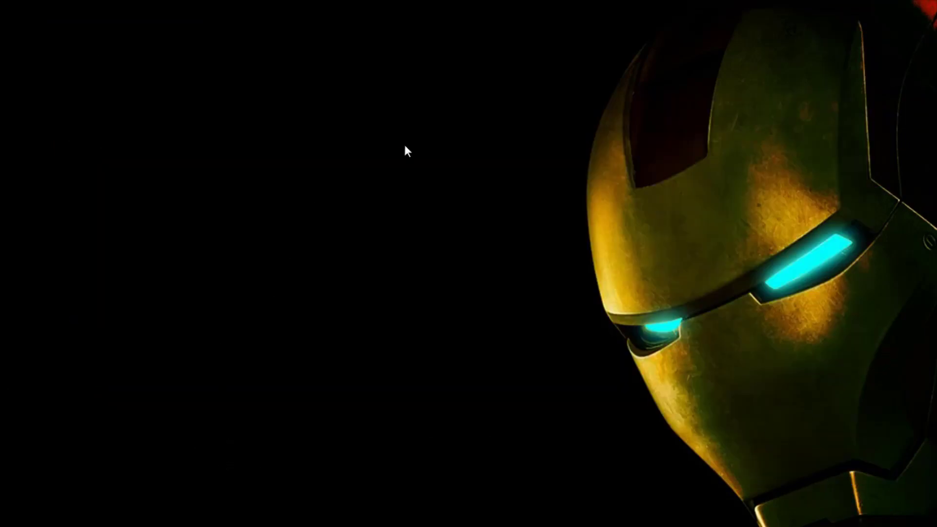
Restore the blue Windows logo picture as the desktop background in the personalisation settings and refresh the desktop
{"action": "right_click", "coordinate": [491, 193]}
{"action": "left_click", "coordinate": [585, 350]}
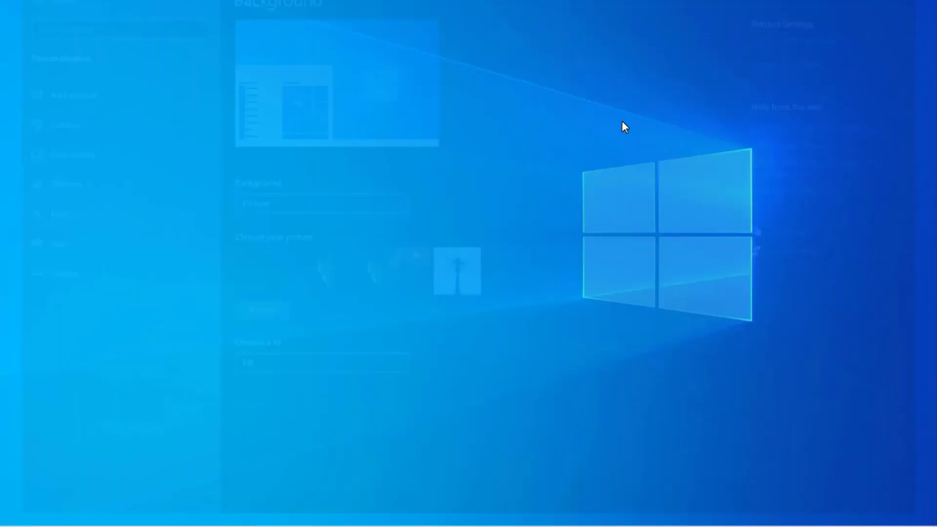
{"action": "right_click", "coordinate": [372, 149]}
{"action": "left_click", "coordinate": [441, 192]}
Turn the display of desktop icons back on
{"action": "right_click", "coordinate": [547, 120]}
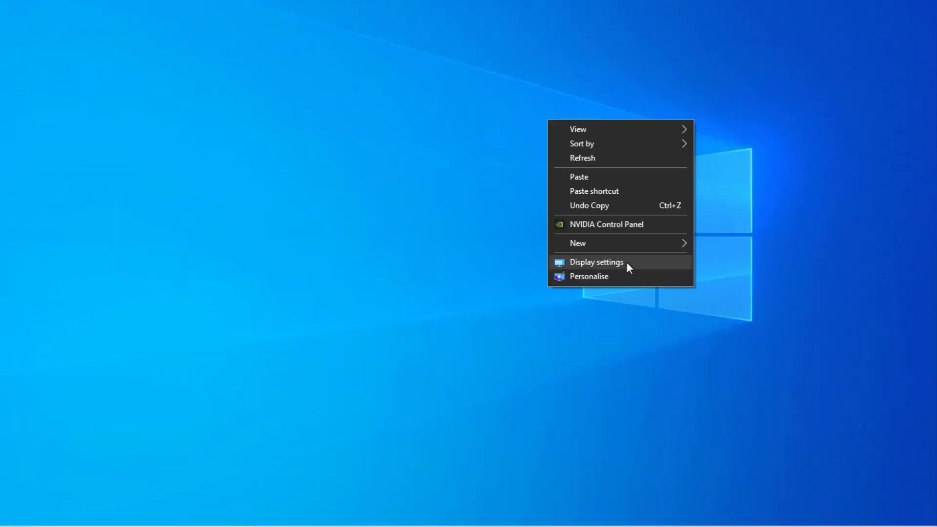
{"action": "mouse_move", "coordinate": [637, 133]}
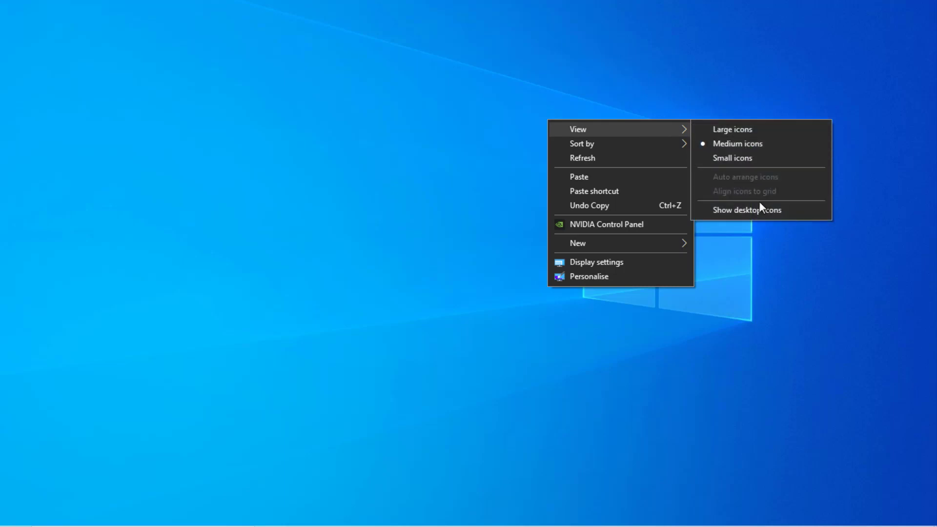
{"action": "left_click", "coordinate": [800, 211]}
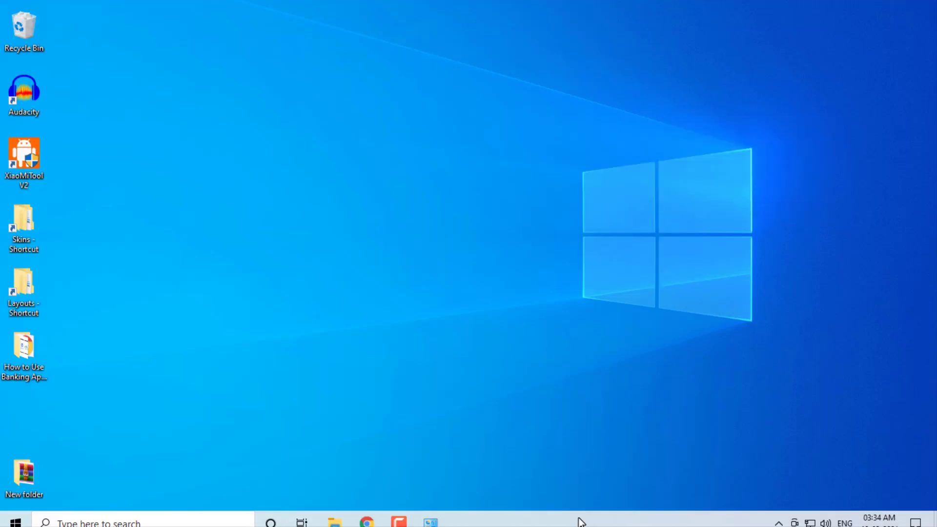
Turn off automatic hiding of the taskbar in desktop mode, then return to the desktop and refresh it
{"action": "right_click", "coordinate": [579, 517]}
{"action": "key", "text": "Return"}
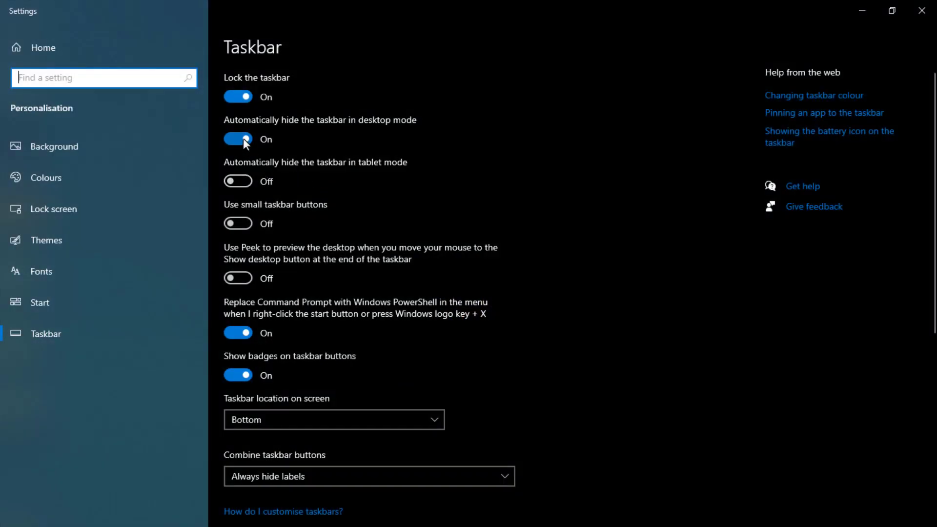
{"action": "left_click", "coordinate": [243, 139]}
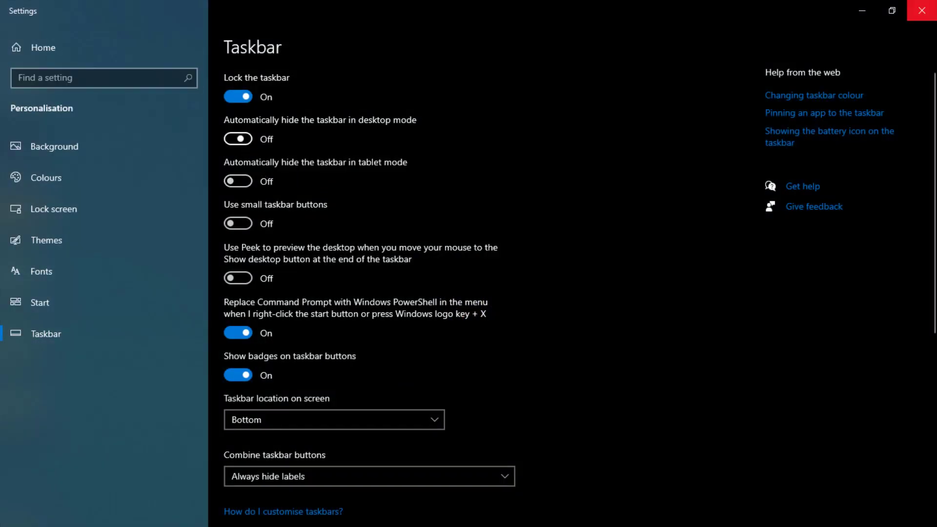
{"action": "key", "text": "super+d"}
{"action": "right_click", "coordinate": [404, 76]}
{"action": "left_click", "coordinate": [504, 118]}
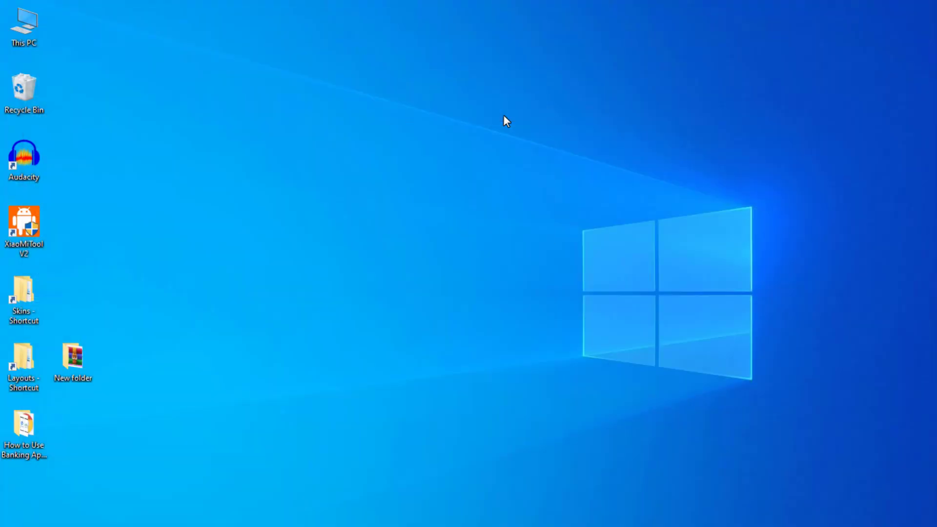